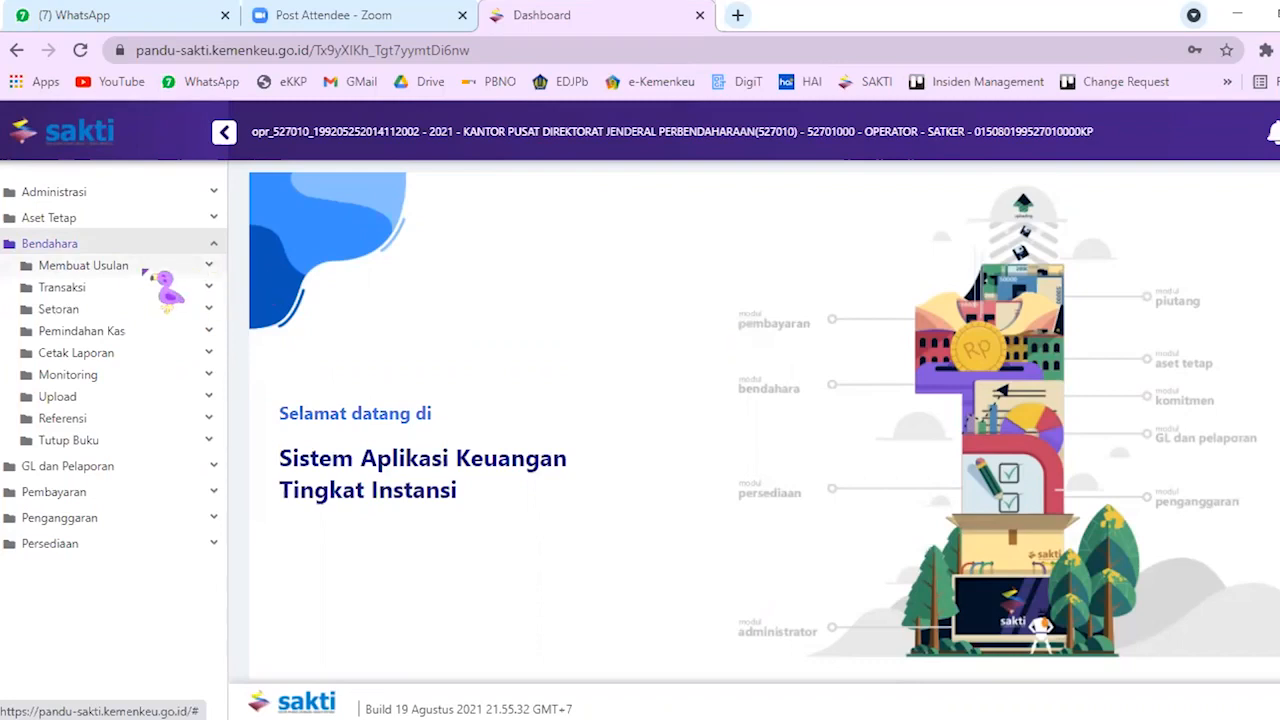
Open the Membuat Rincian Pembiayaan TUP form in Bendahara's Membuat Usulan group and acknowledge its information notice
{"action": "left_click", "coordinate": [178, 266]}
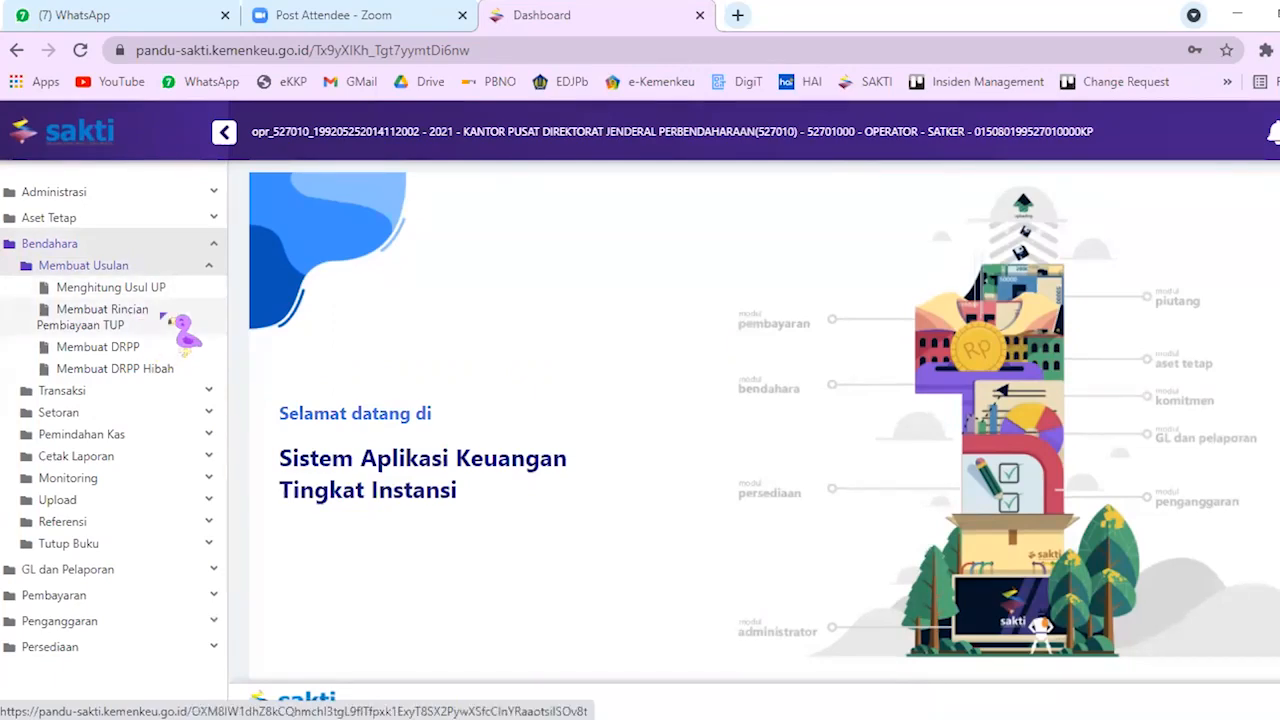
{"action": "left_click", "coordinate": [174, 319]}
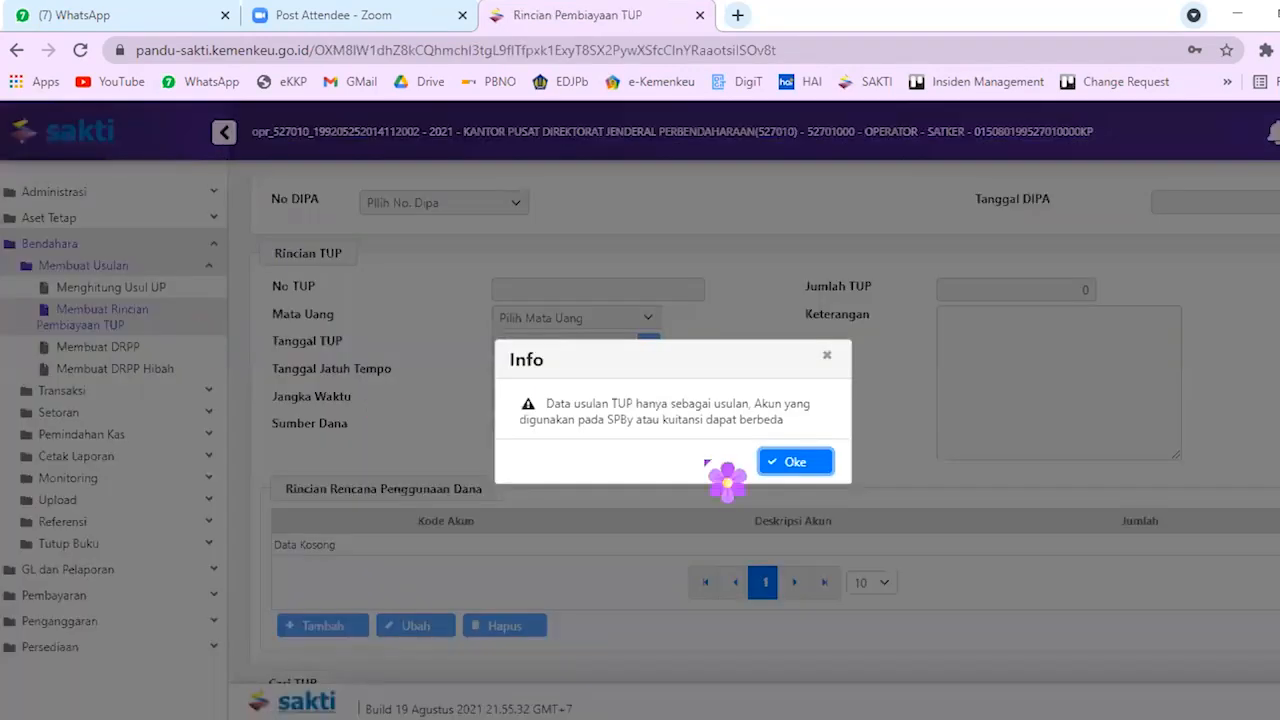
{"action": "left_click", "coordinate": [793, 462]}
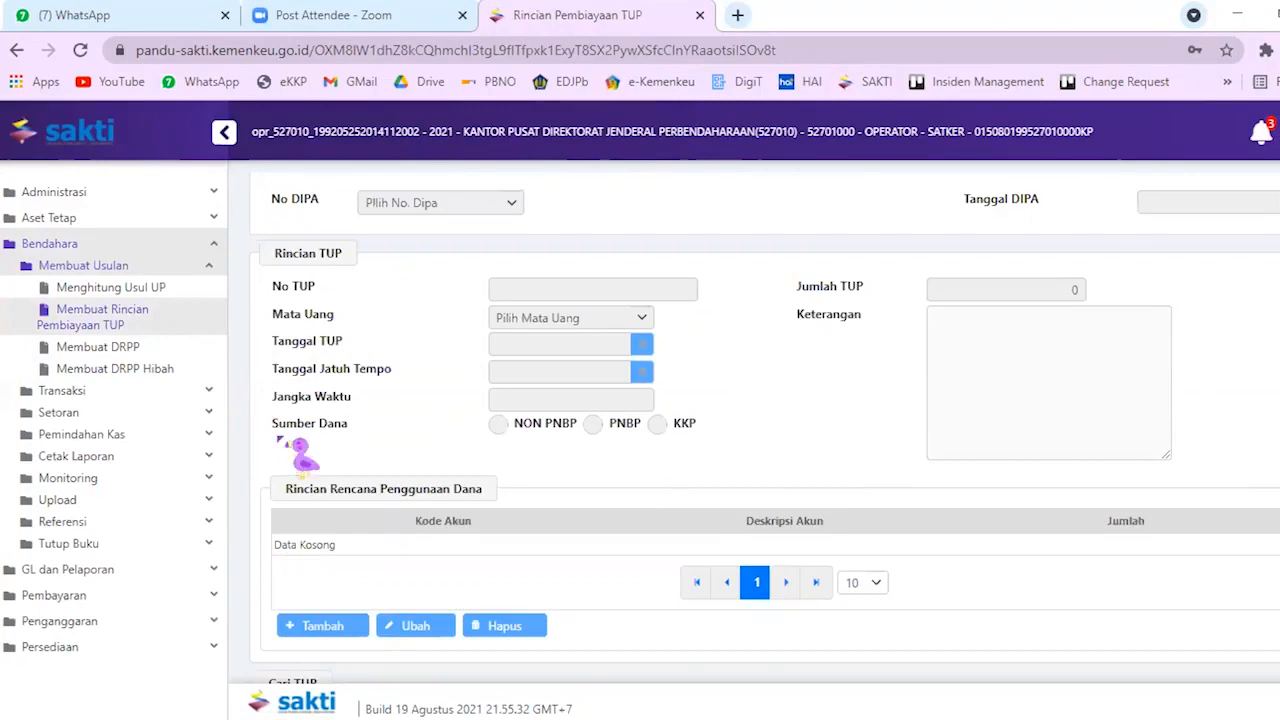
View the Membuat DRPP and Membuat DRPP Hibah forms, ending on the Hibah form, and collapse the Membuat Usulan group
{"action": "left_click", "coordinate": [143, 363]}
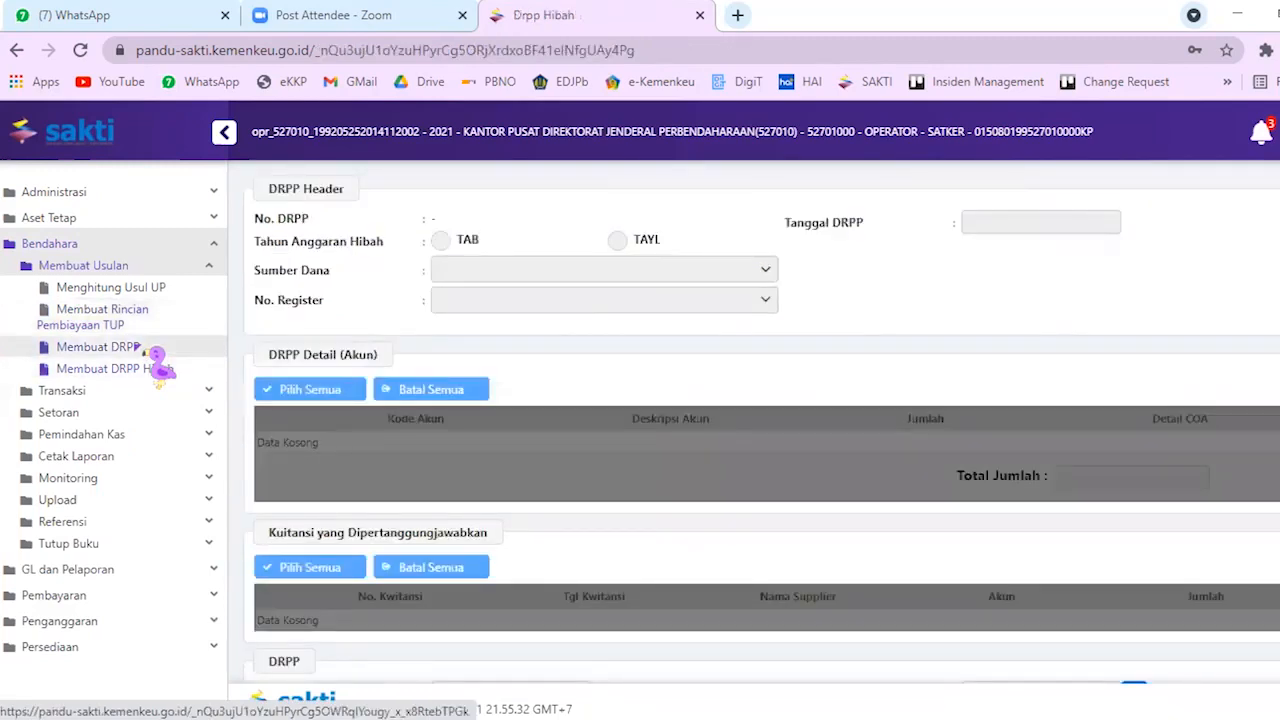
{"action": "left_click", "coordinate": [145, 349]}
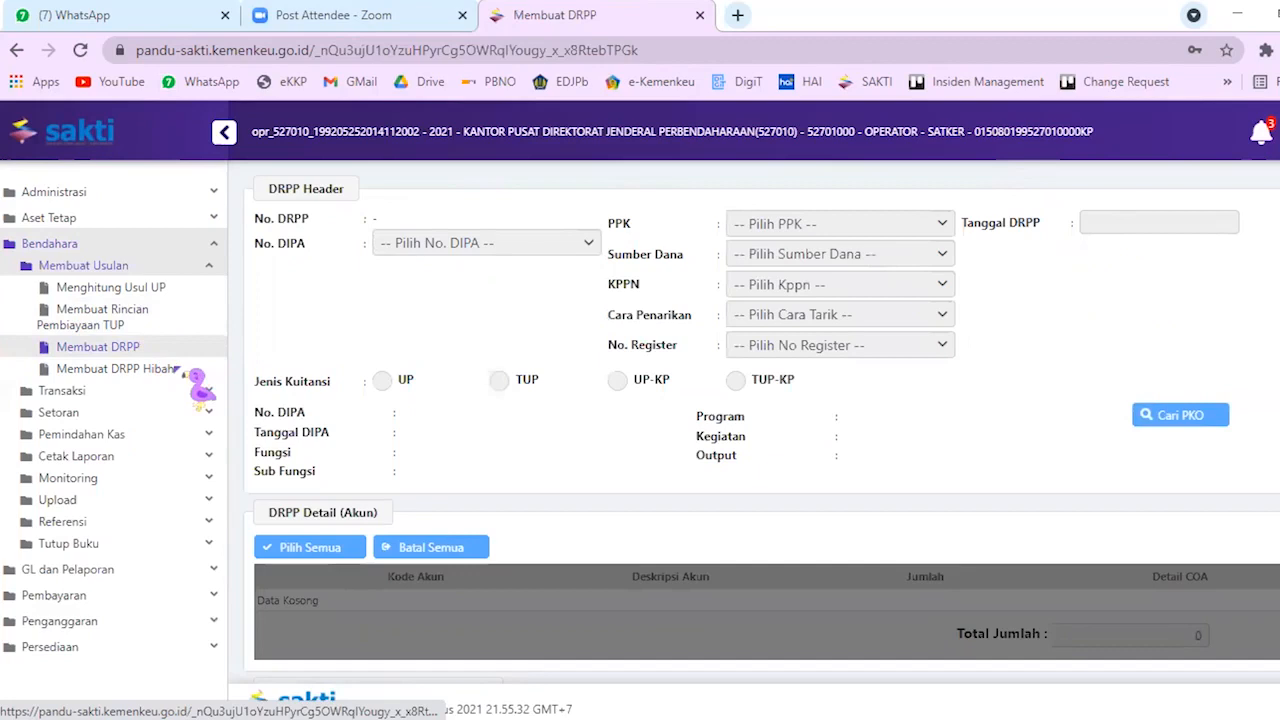
{"action": "left_click", "coordinate": [173, 368]}
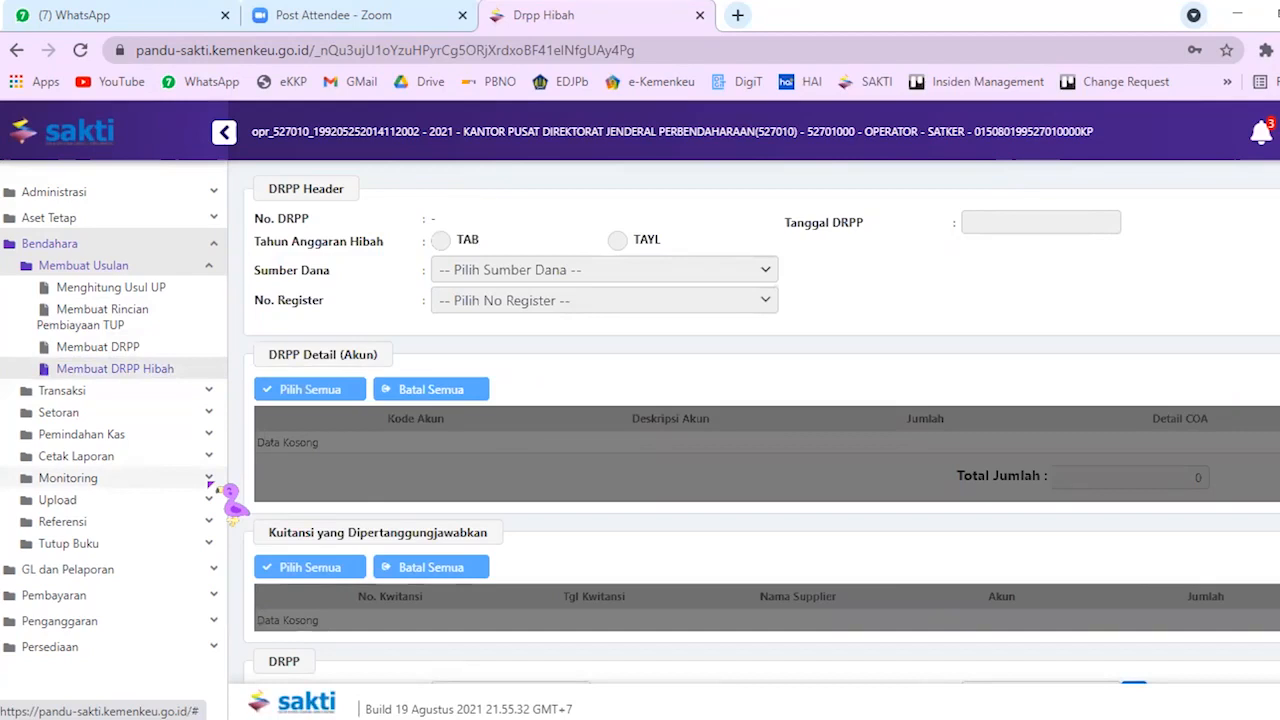
{"action": "left_click", "coordinate": [208, 268]}
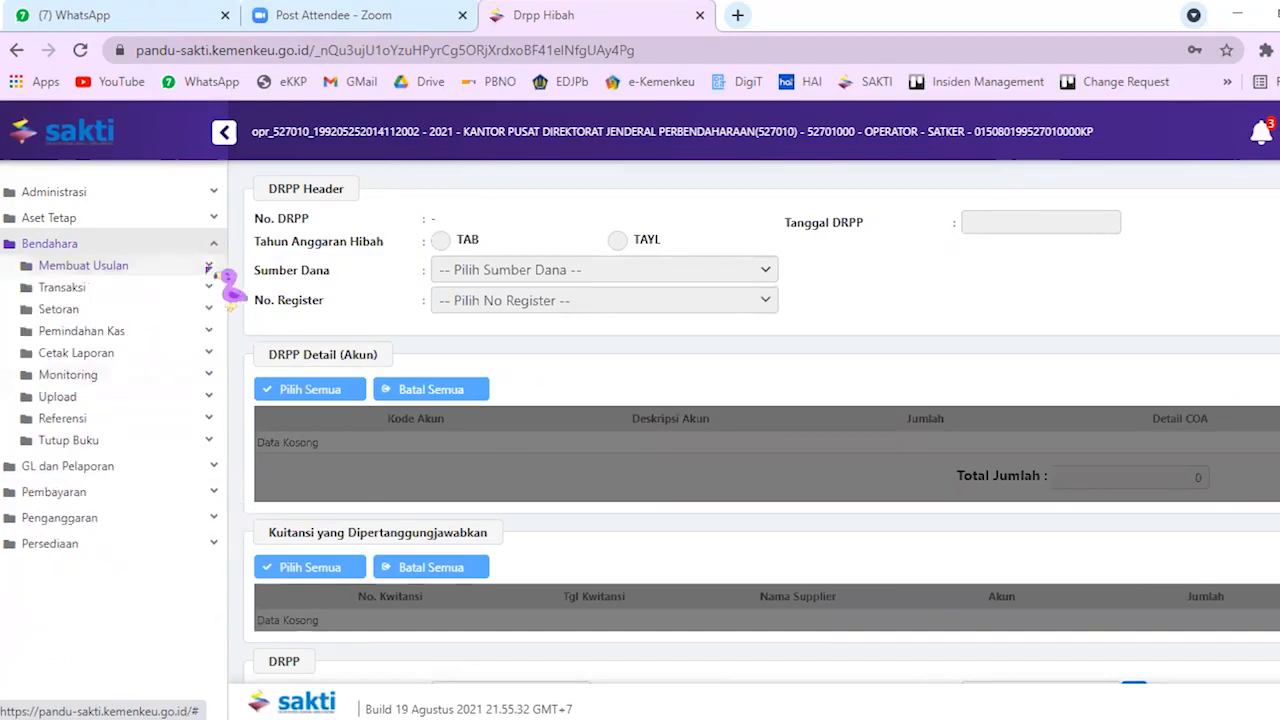
View the Transaksi forms for Pungutan Pajak, Pembayaran Dana Titipan, and Uang Masuk of Bendahara Pengeluaran and Bendahara Penerimaan
{"action": "left_click", "coordinate": [133, 290]}
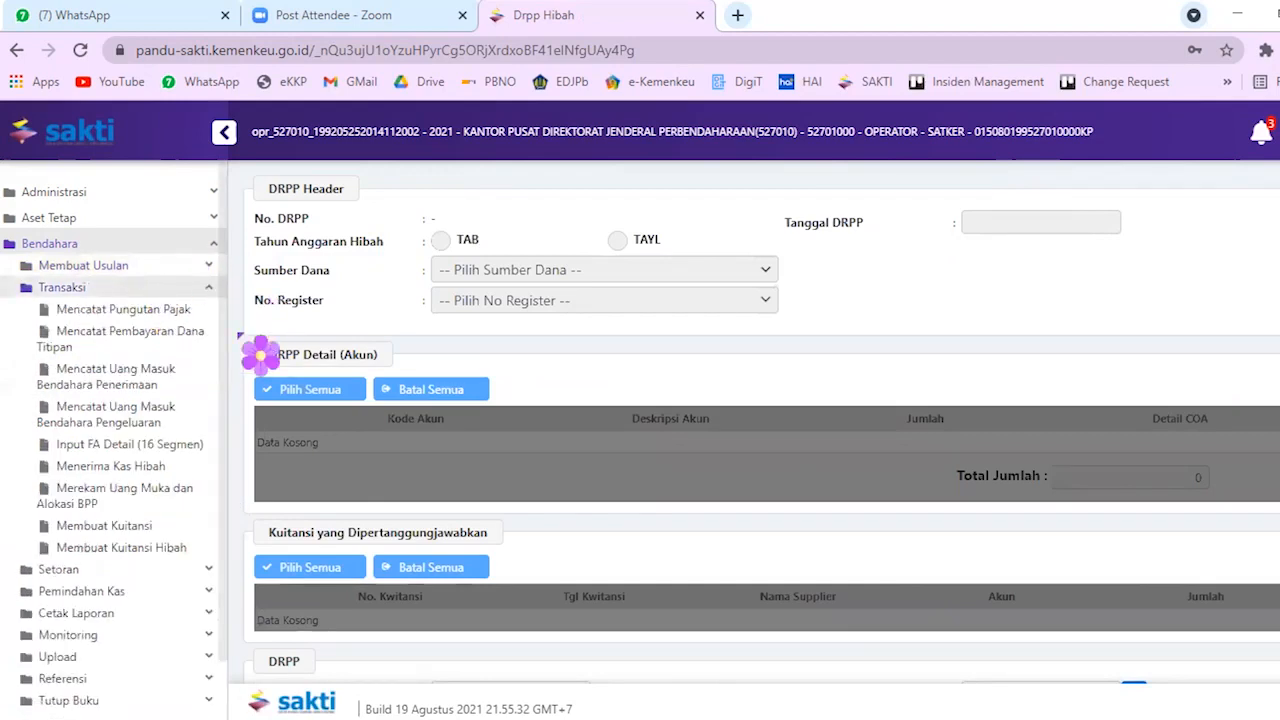
{"action": "left_click", "coordinate": [165, 312]}
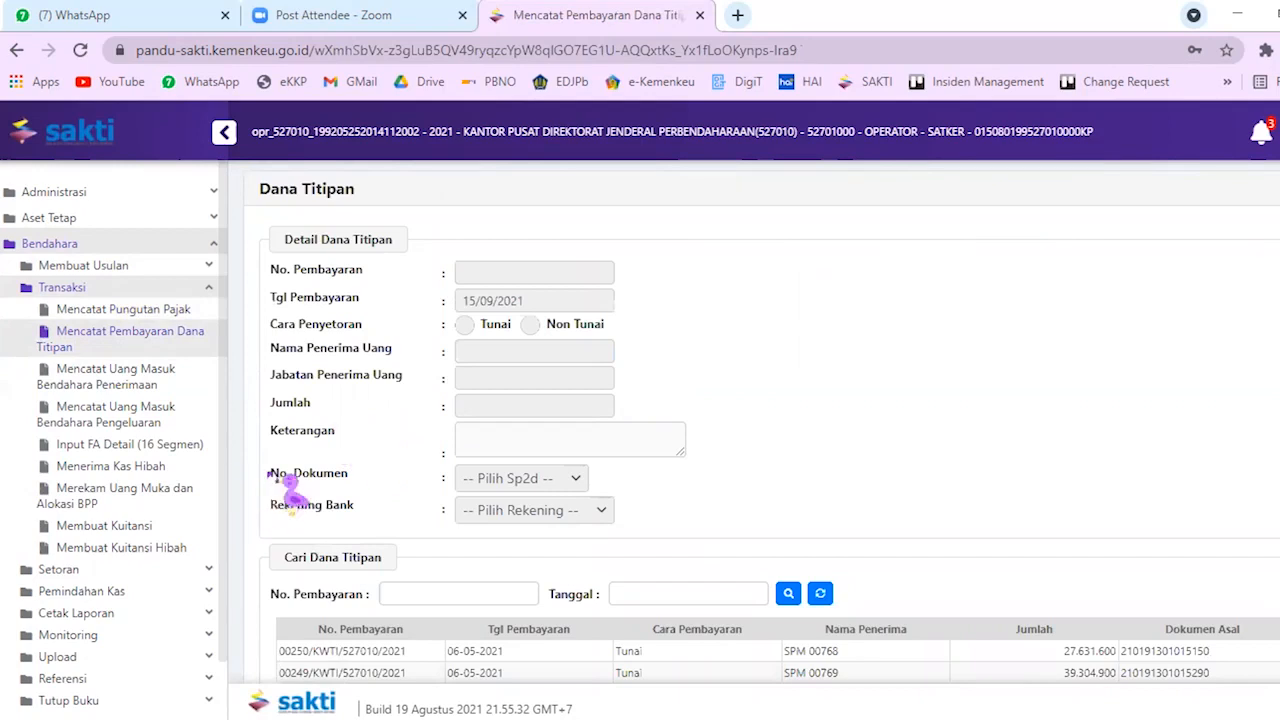
{"action": "left_click", "coordinate": [165, 412]}
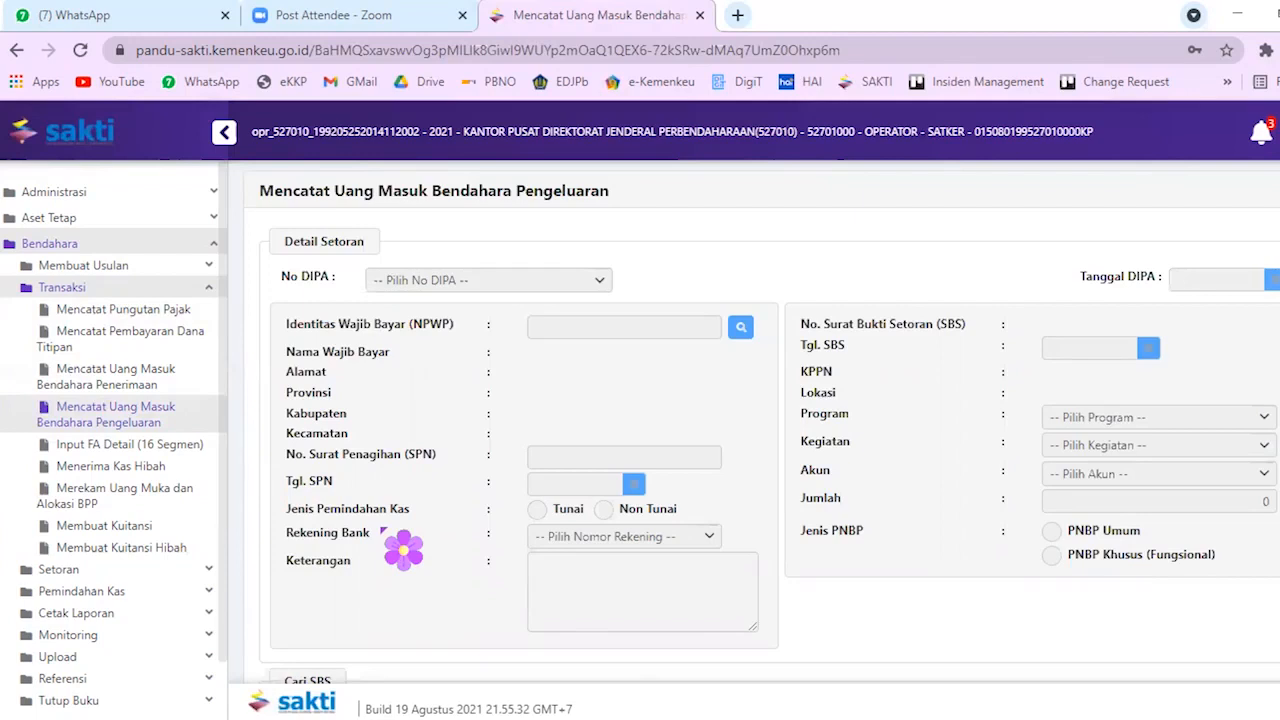
{"action": "left_click", "coordinate": [165, 384]}
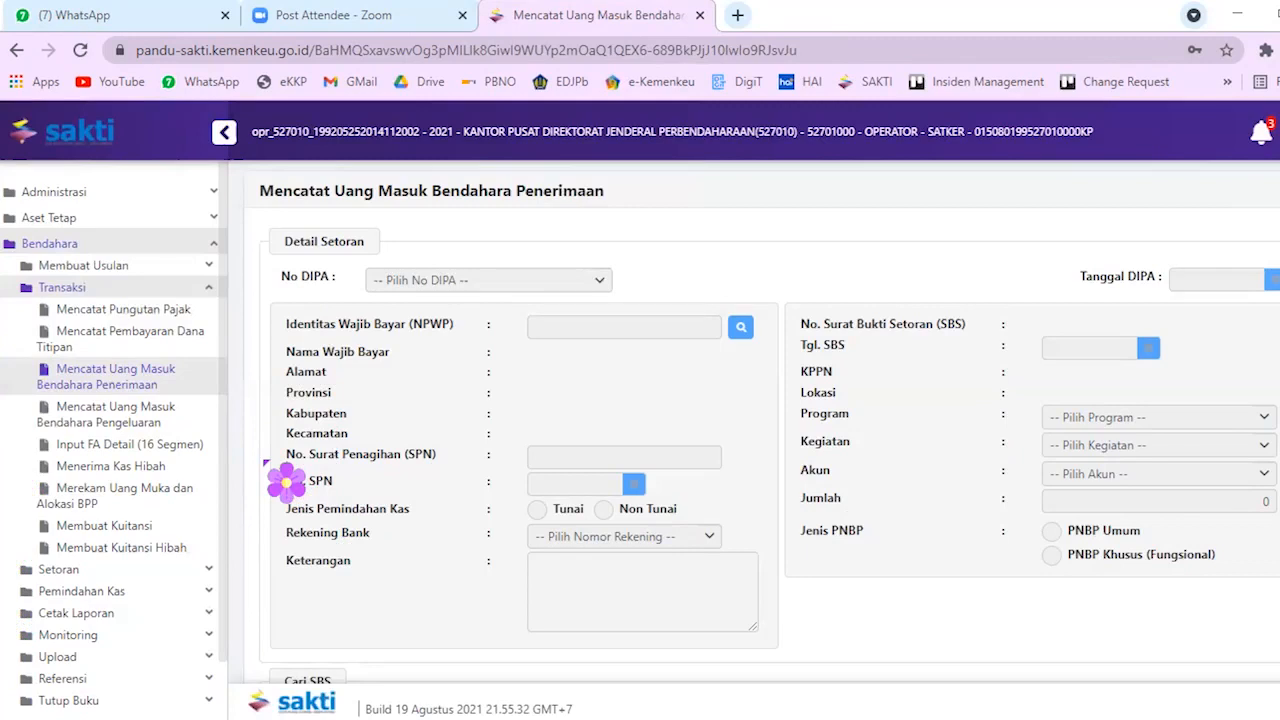
View Input FA Detail (16 Segmen), Merekam Uang Muka dan Alokasi BPP, Membuat Kuitansi and Membuat Kuitansi Hibah, and collapse the Transaksi group
{"action": "left_click", "coordinate": [185, 447]}
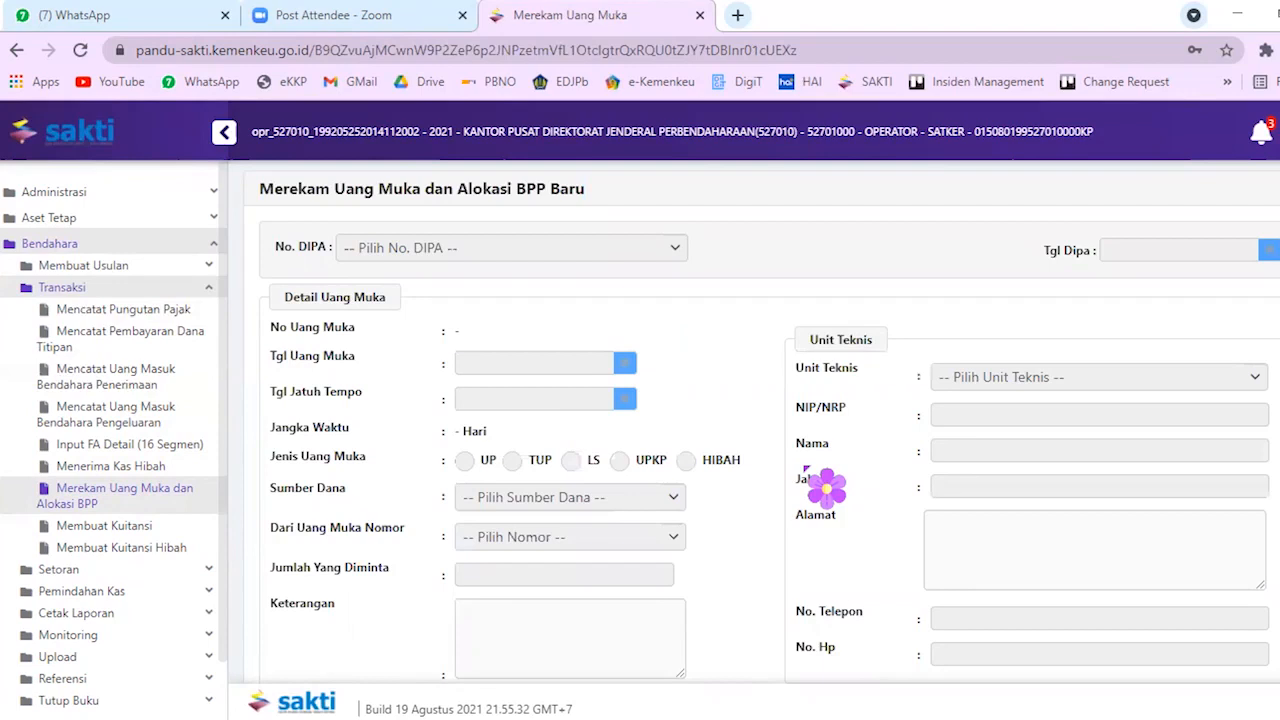
{"action": "left_click", "coordinate": [140, 528]}
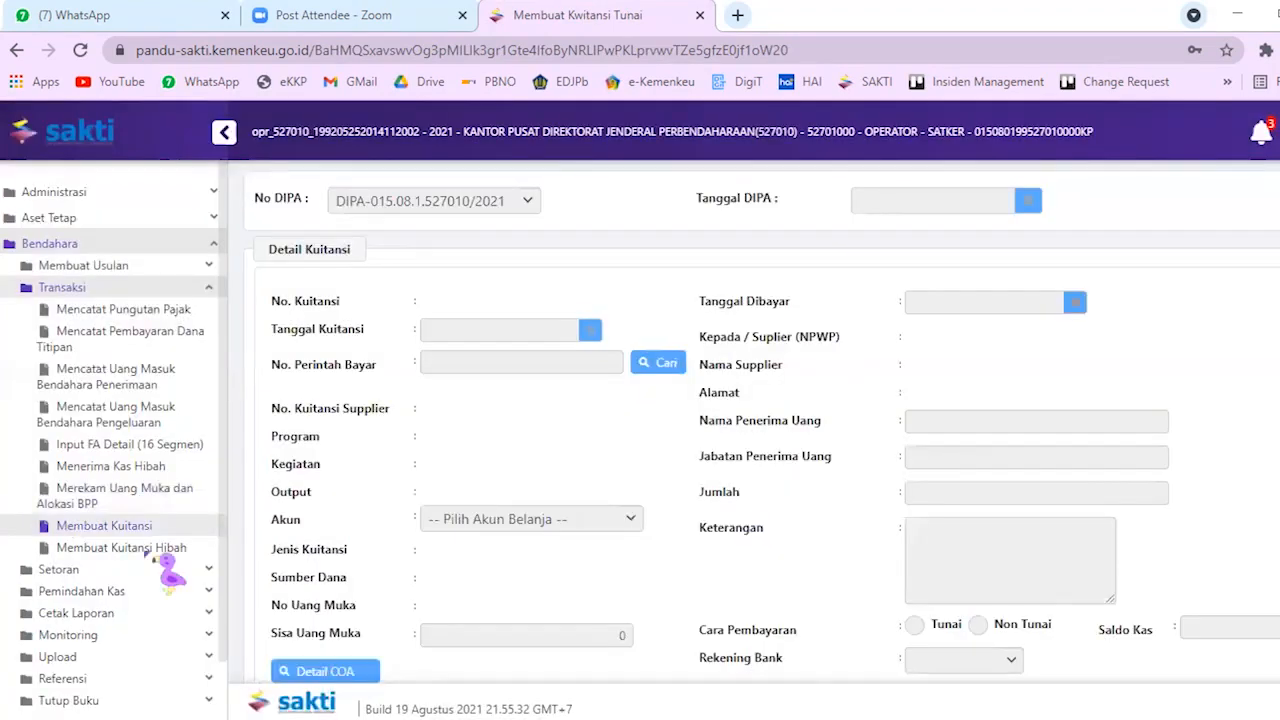
{"action": "left_click", "coordinate": [146, 552]}
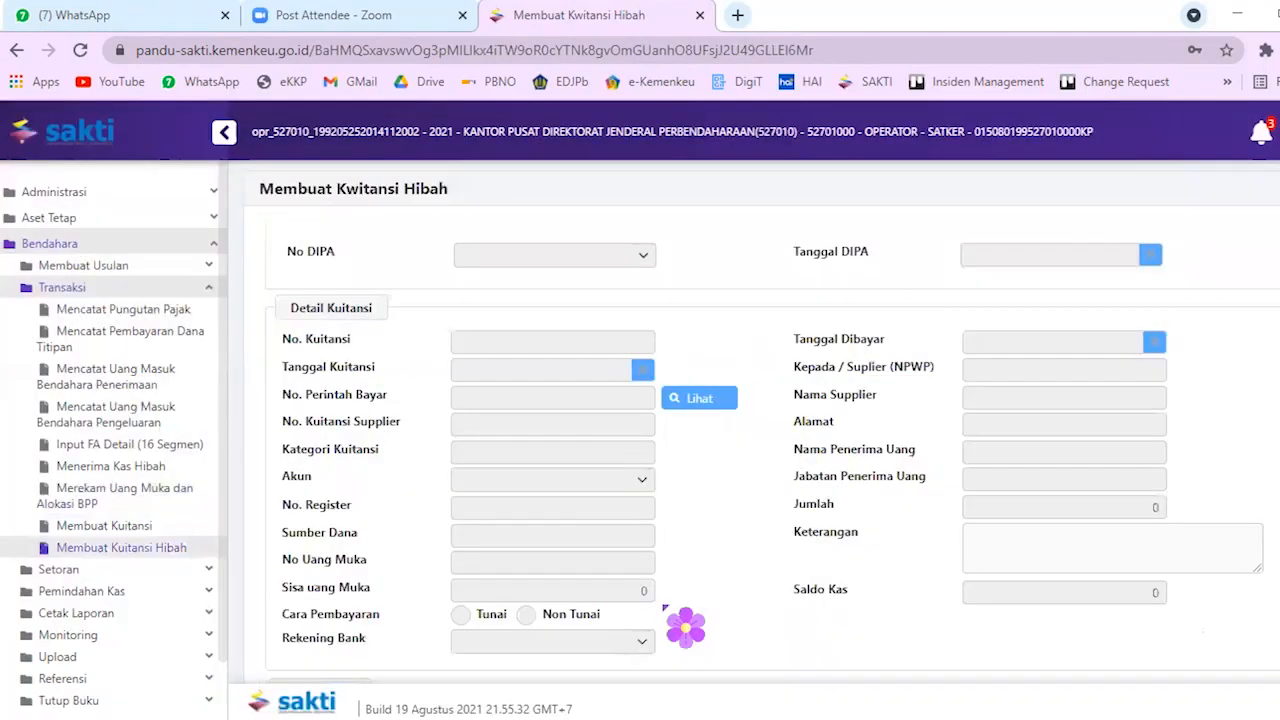
{"action": "left_click", "coordinate": [206, 290]}
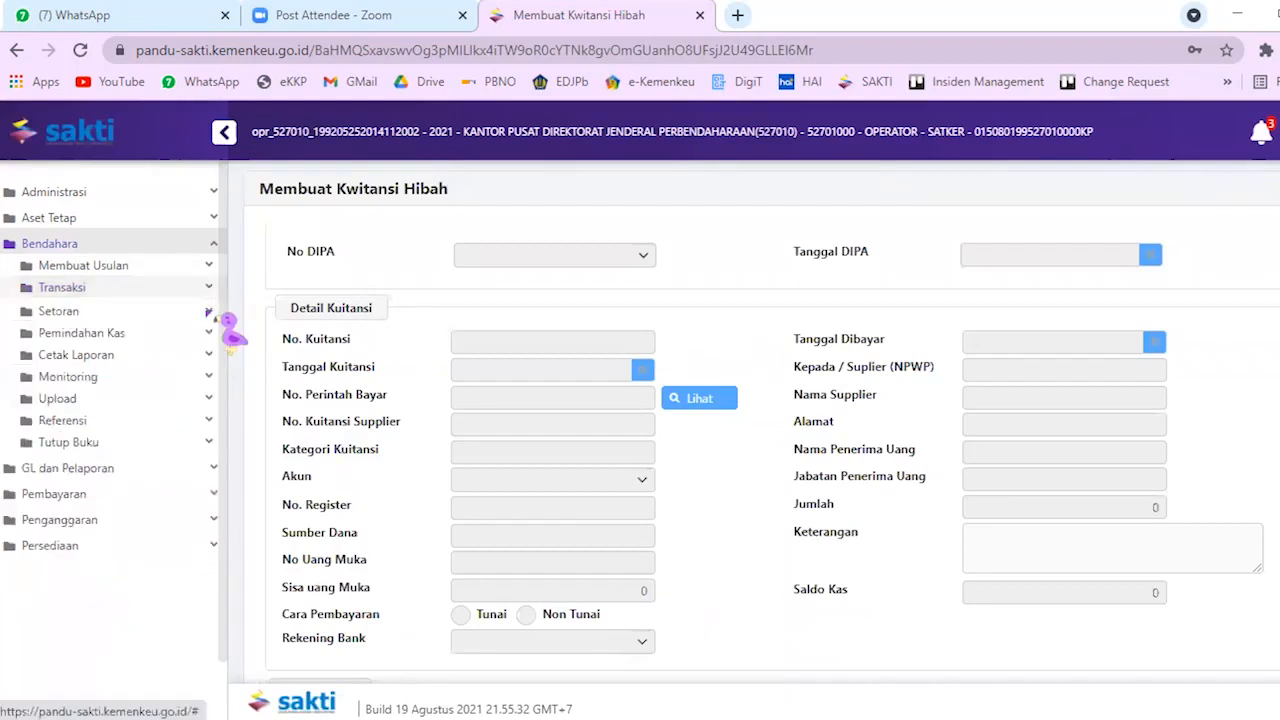
View the Setoran group's forms for Setoran Pajak, Setoran PNBP Bendahara Penerimaan and Setoran UP/TUP/PNBP Bendahara Pengeluaran
{"action": "left_click", "coordinate": [208, 309]}
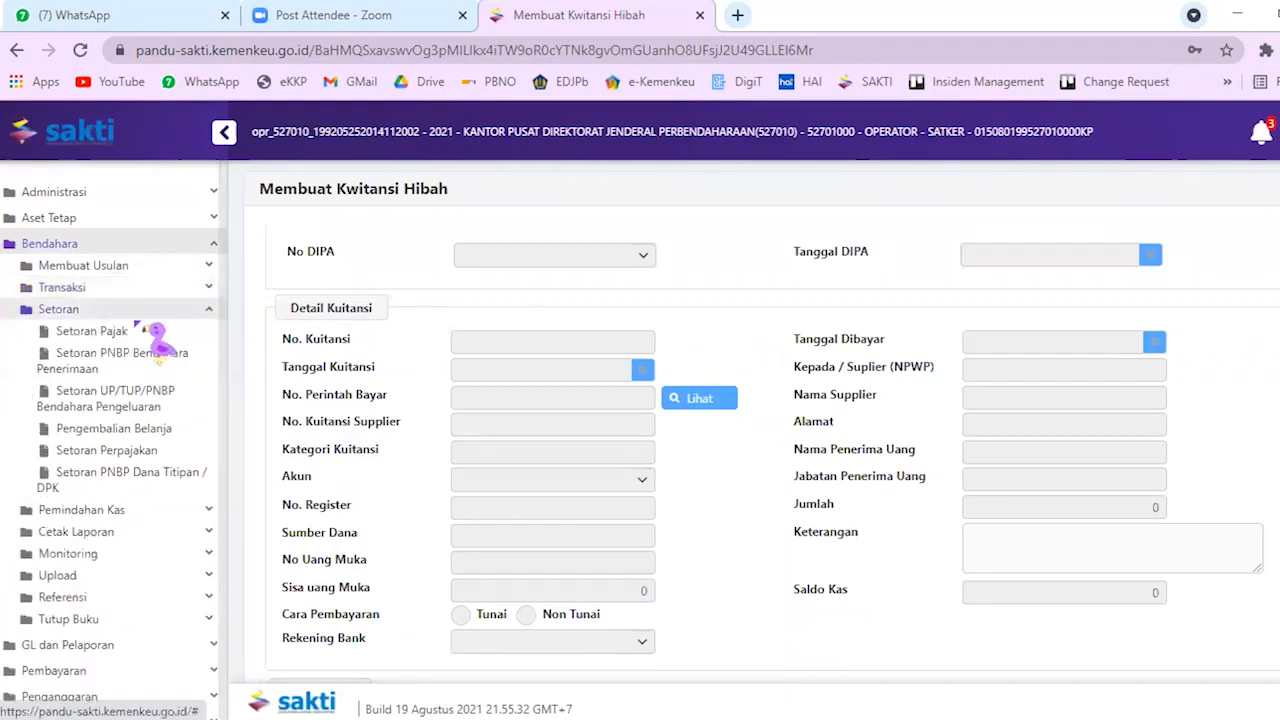
{"action": "left_click", "coordinate": [134, 326]}
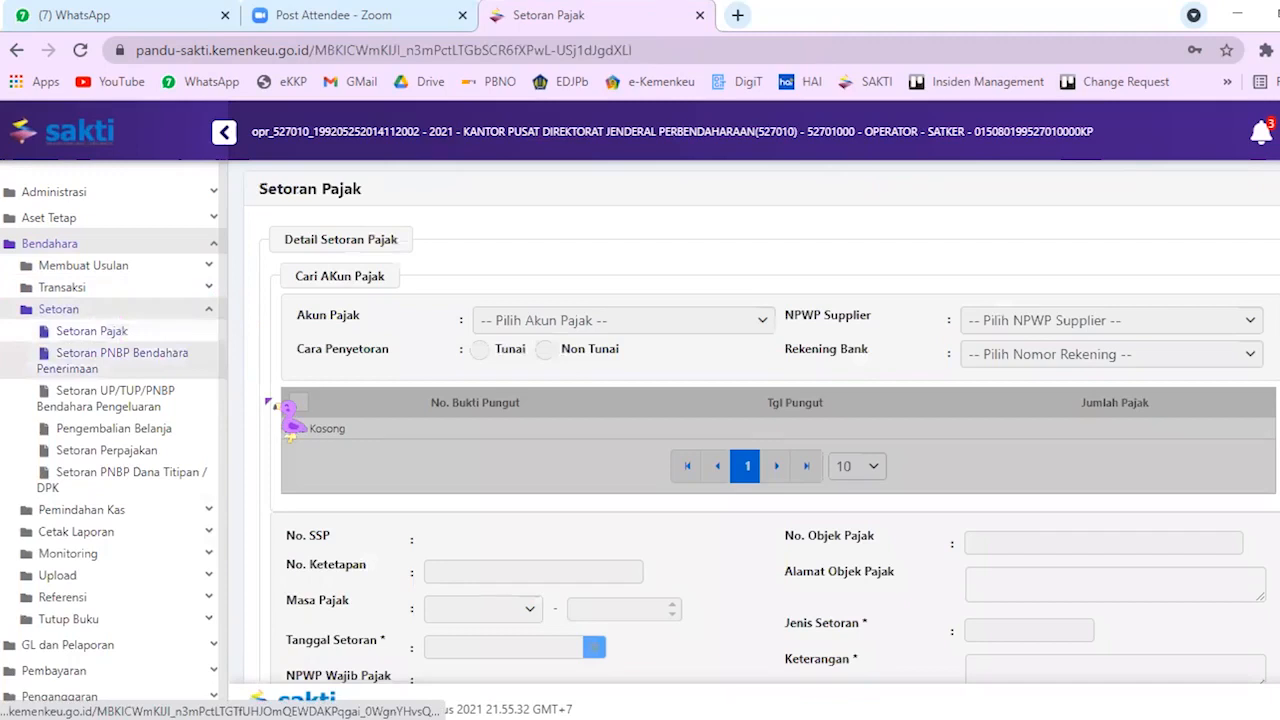
{"action": "left_click", "coordinate": [122, 353]}
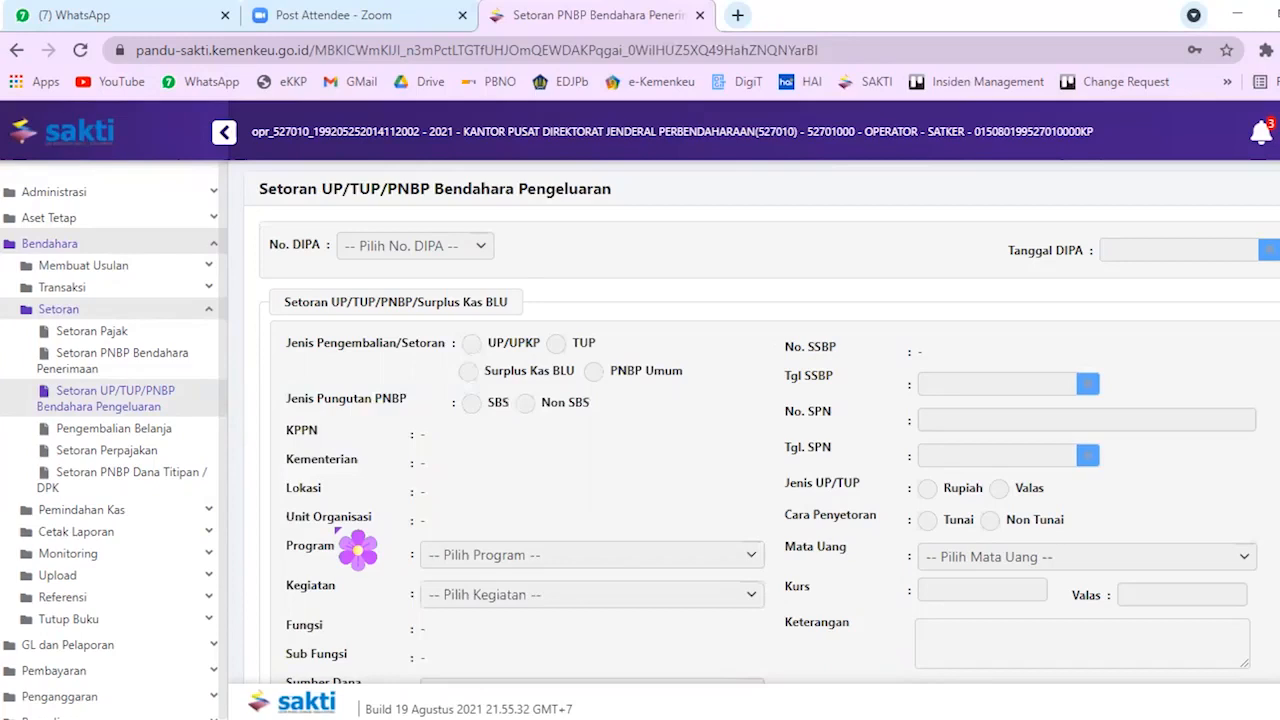
View the Pengembalian Belanja, Setoran Perpajakan and Setoran PNBP Dana Titipan / DPK forms, and collapse the Setoran group
{"action": "left_click", "coordinate": [114, 429]}
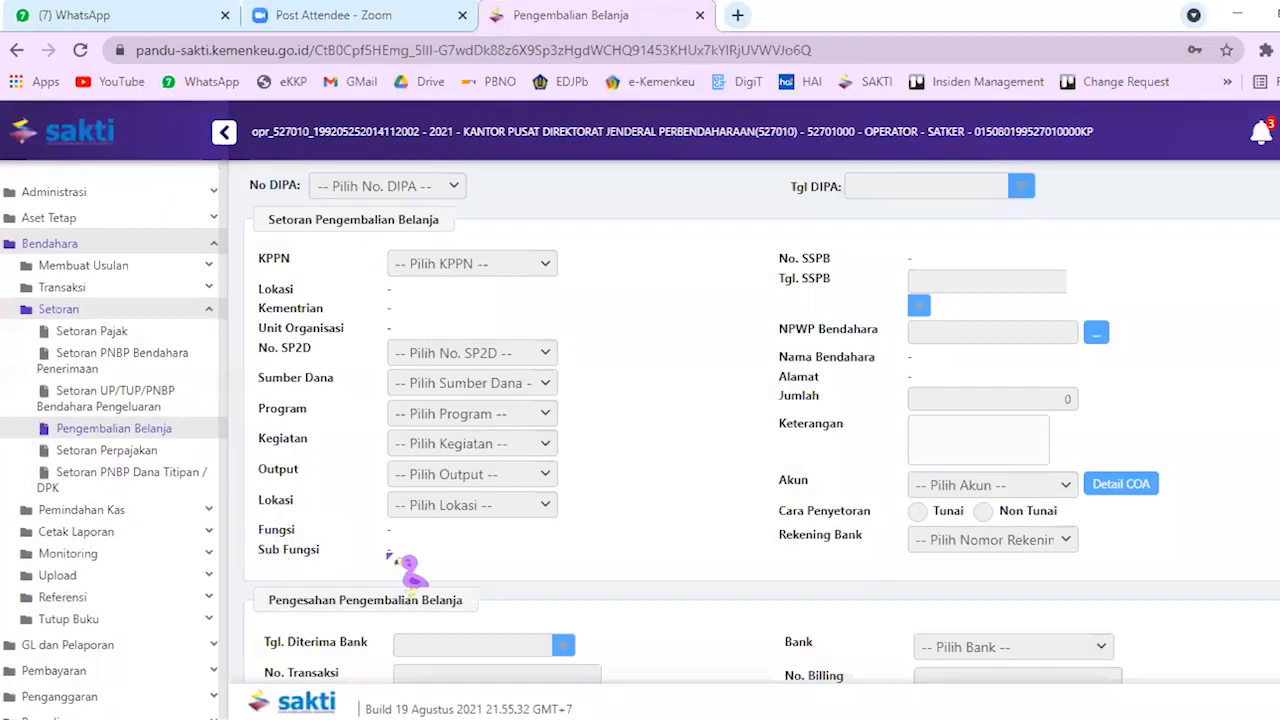
{"action": "left_click", "coordinate": [106, 450]}
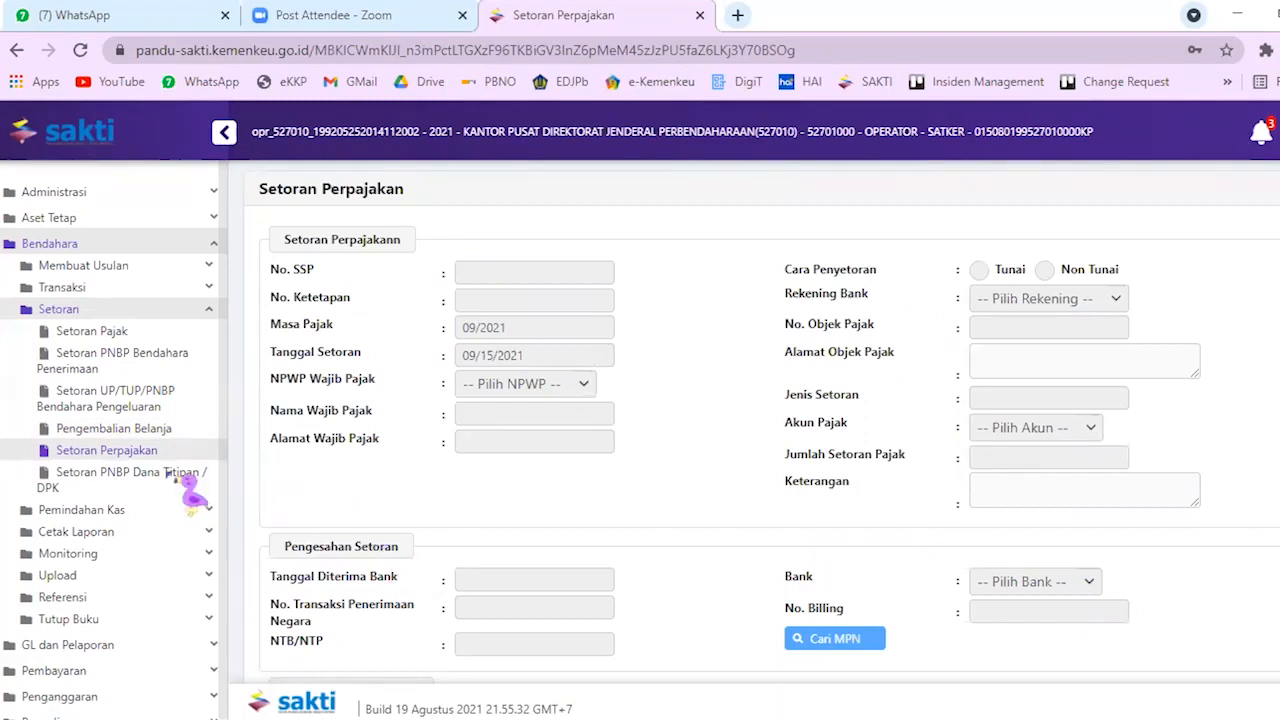
{"action": "left_click", "coordinate": [130, 472]}
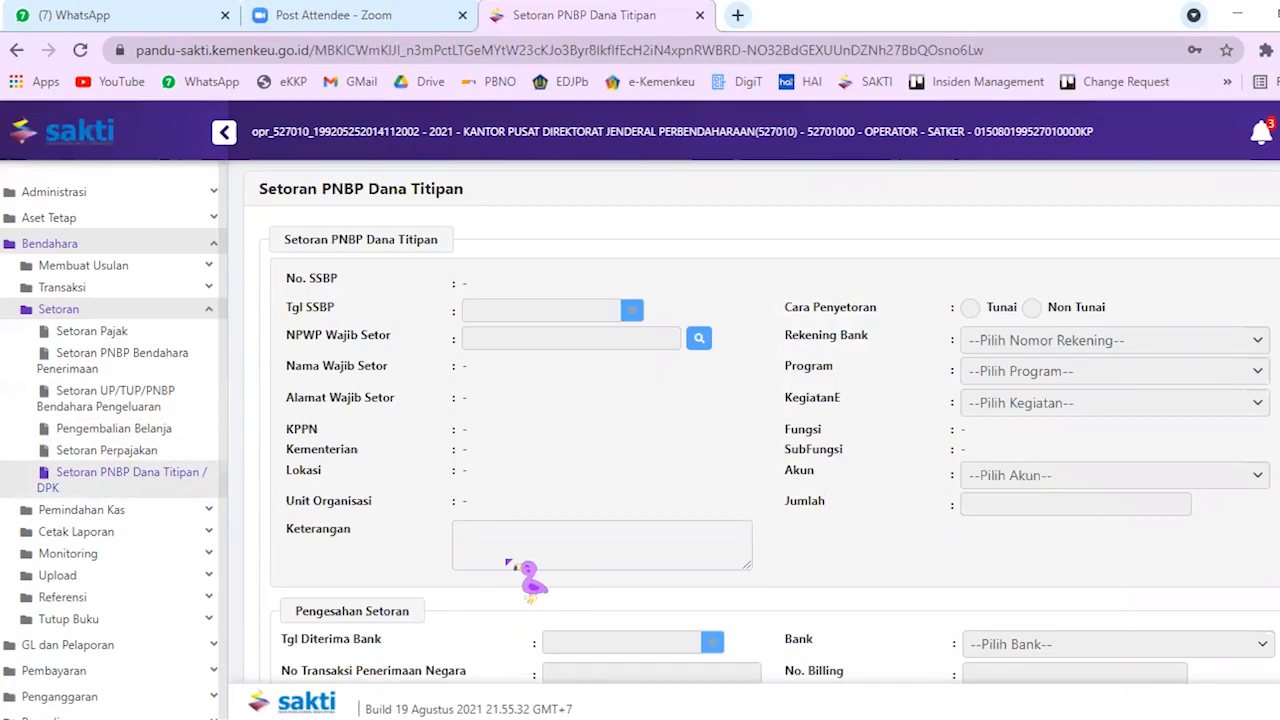
{"action": "left_click", "coordinate": [205, 310]}
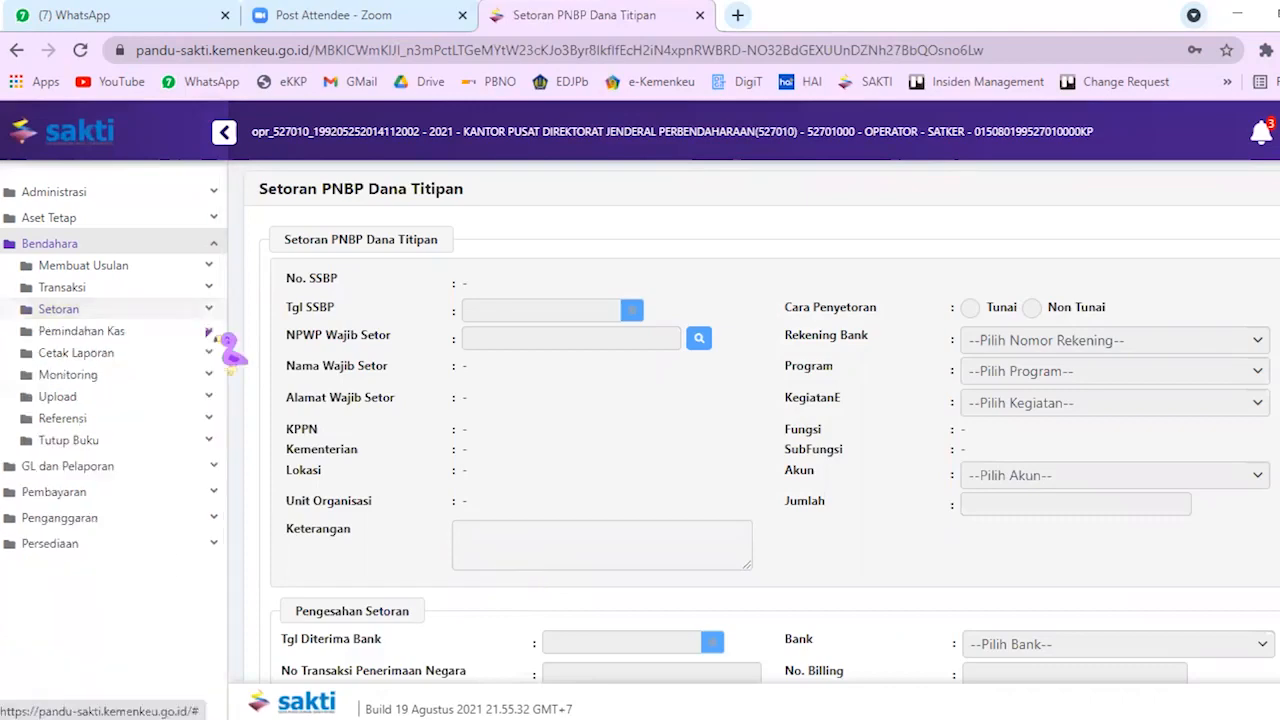
View Pemindahan Kas pages for Kas Bank and Kas Tunai Bendahara Pengeluaran, and the Migrasi Saldo Awal pages for Kas Bendahara Pengeluaran and Pungutan Pajak
{"action": "left_click", "coordinate": [132, 334]}
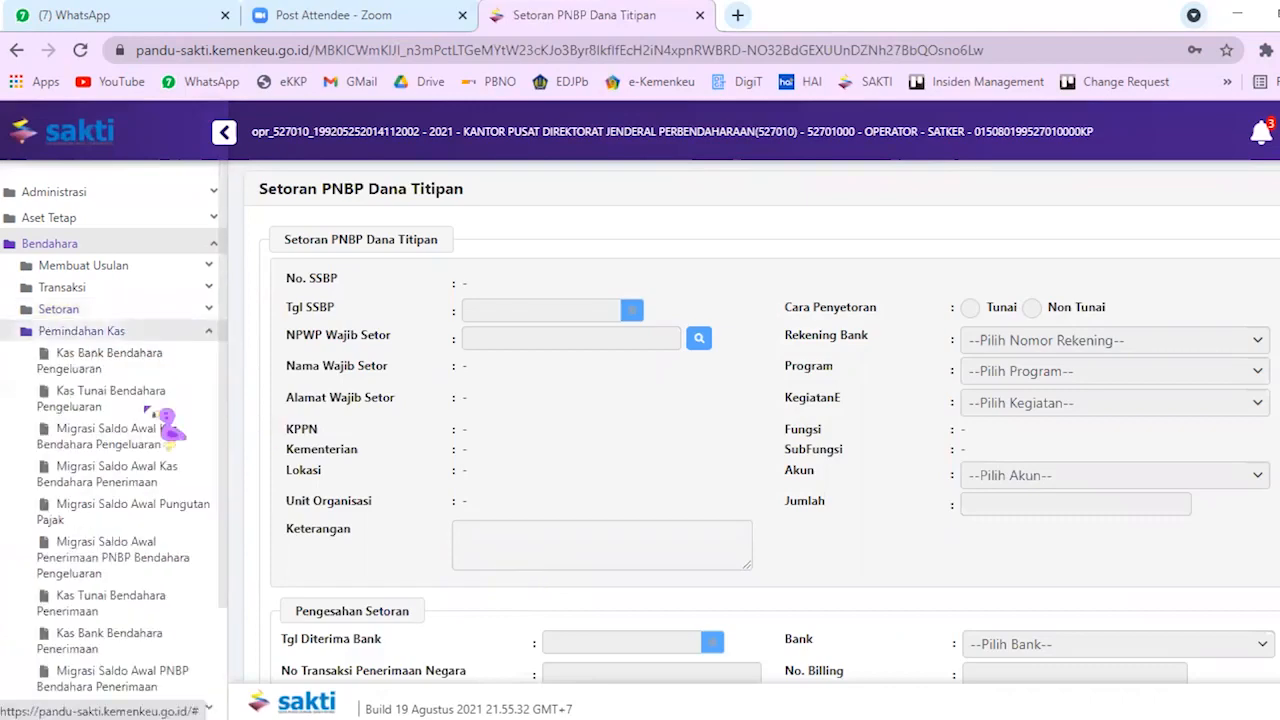
{"action": "scroll", "coordinate": [180, 428], "scroll_direction": "down", "scroll_amount": 1}
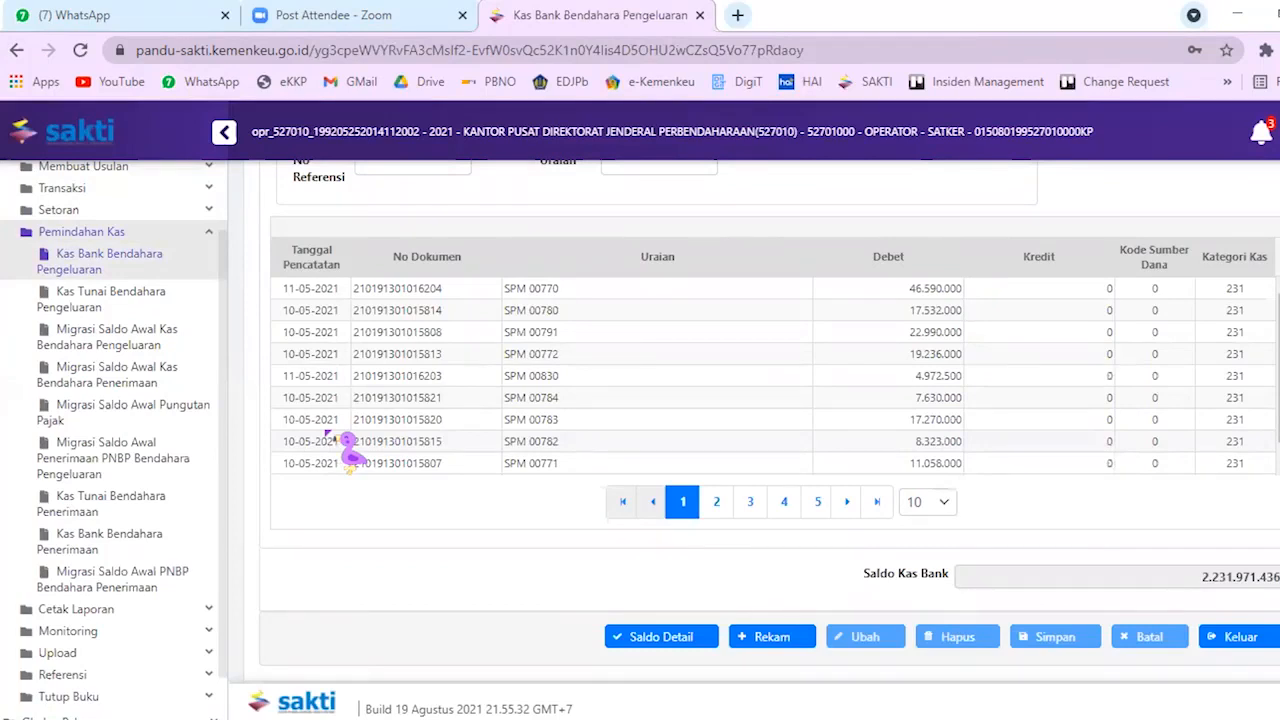
{"action": "left_click", "coordinate": [110, 298]}
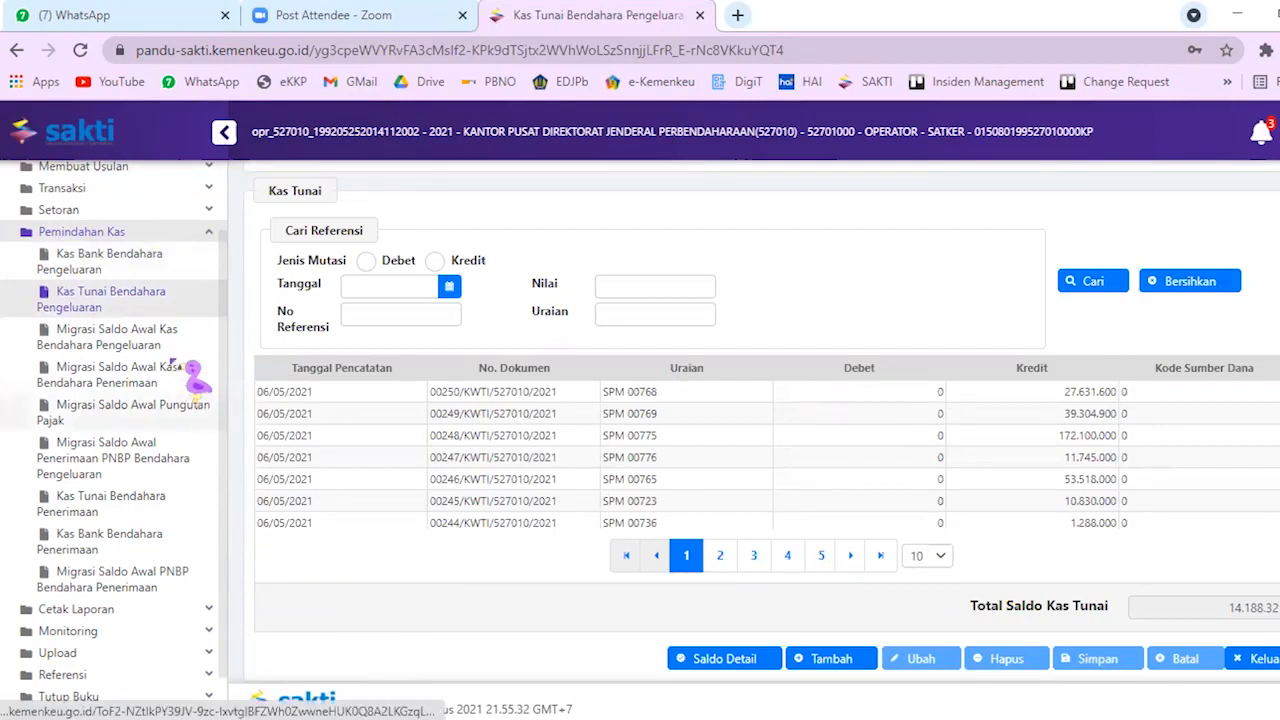
{"action": "left_click", "coordinate": [150, 340]}
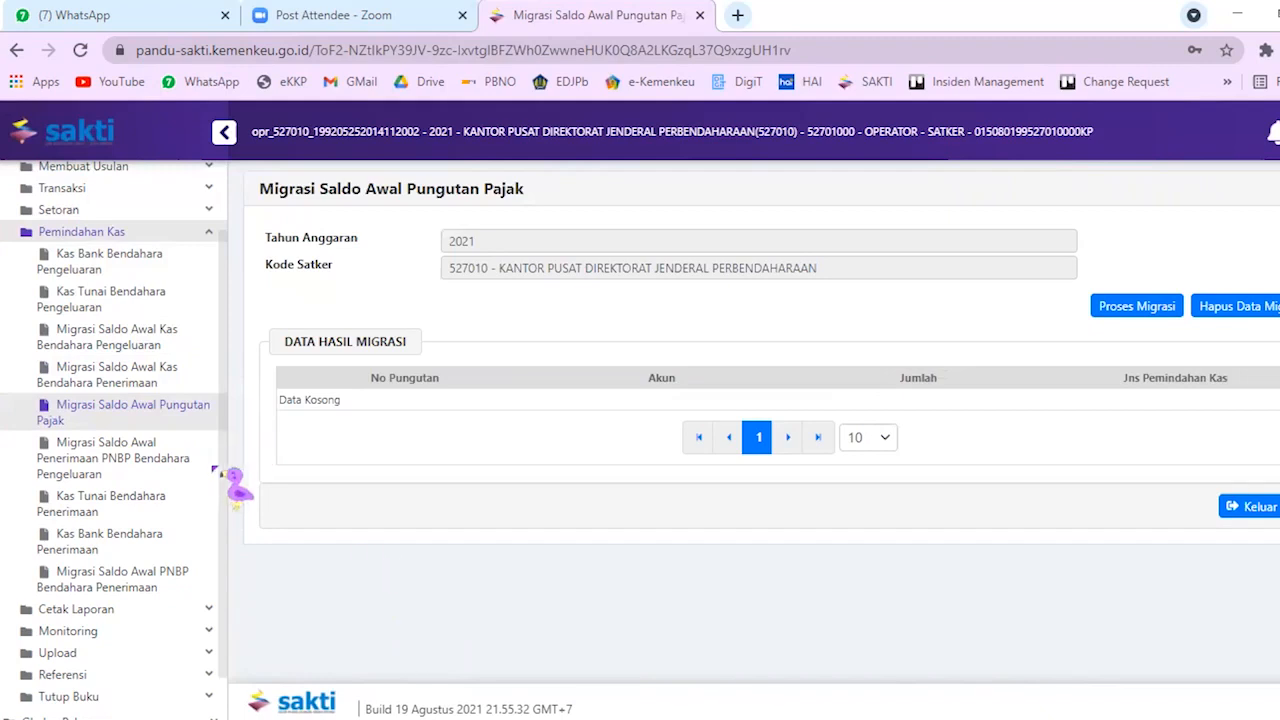
View the Migrasi Saldo Awal PNBP pages for Bendahara Pengeluaran and Bendahara Penerimaan, plus Kas Tunai and Kas Bank Bendahara Penerimaan
{"action": "left_click", "coordinate": [106, 450]}
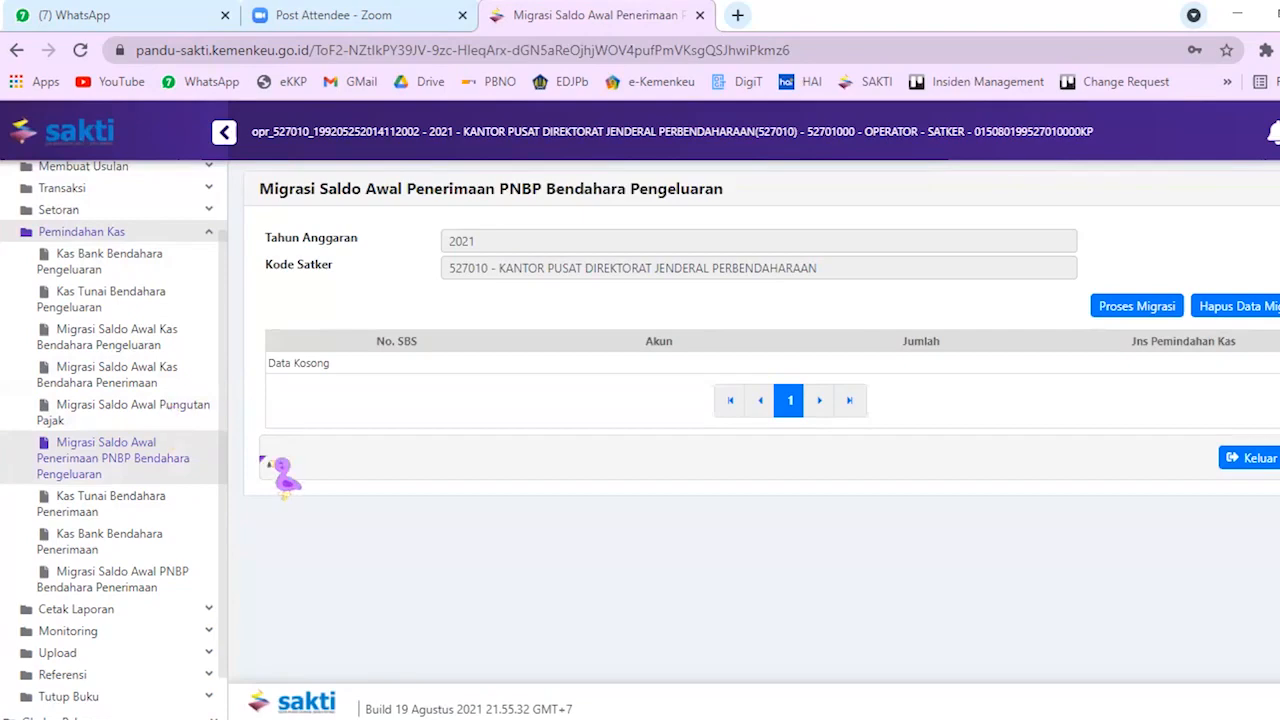
{"action": "scroll", "coordinate": [150, 407], "scroll_direction": "down", "scroll_amount": 1}
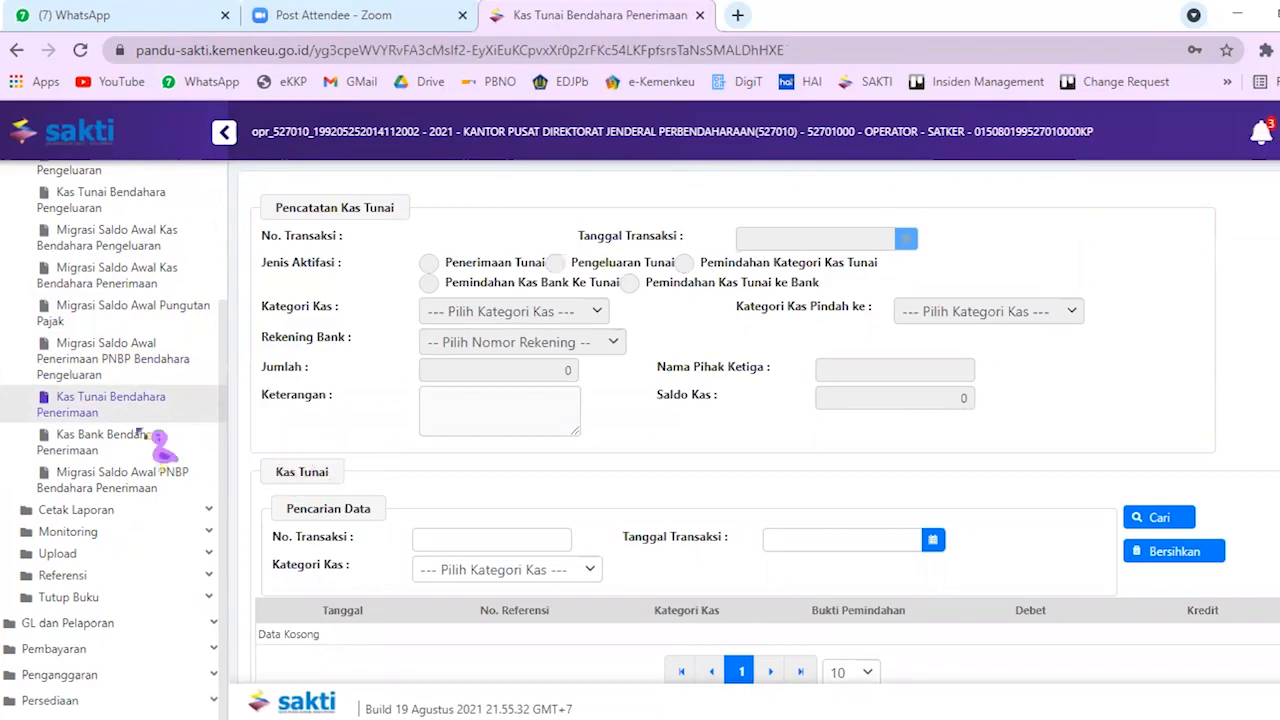
{"action": "scroll", "coordinate": [140, 434], "scroll_direction": "down", "scroll_amount": 1}
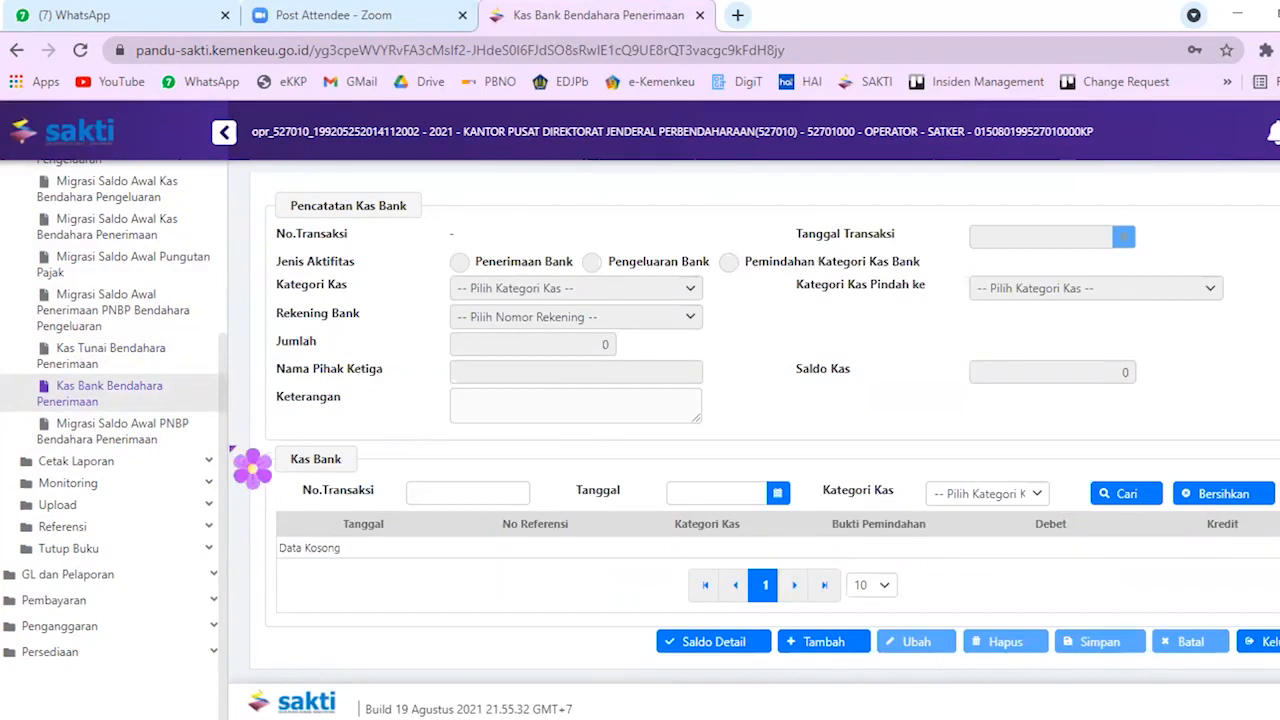
{"action": "left_click", "coordinate": [134, 436]}
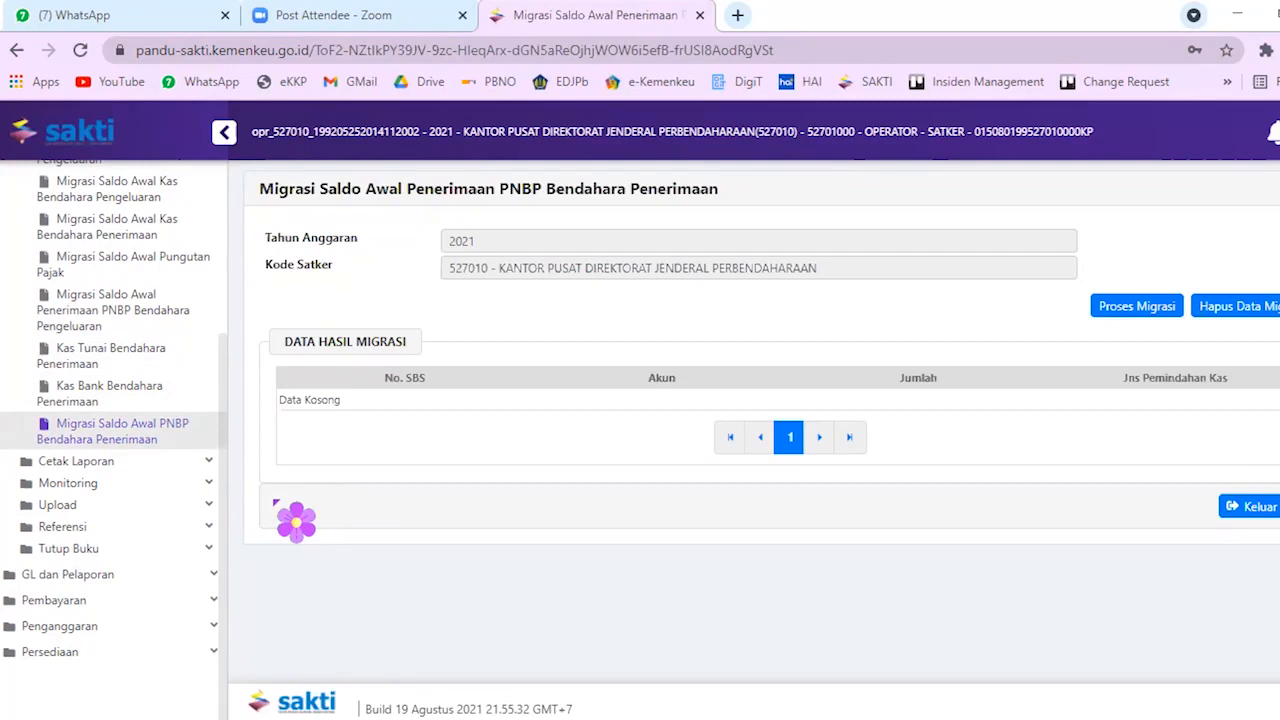
View the Cetak Laporan pages for LPJ Bendahara Pengeluaran, LPJ Bendahara Penerimaan and Cetak DPT & Kuitansi KKP, and collapse the group
{"action": "left_click", "coordinate": [198, 462]}
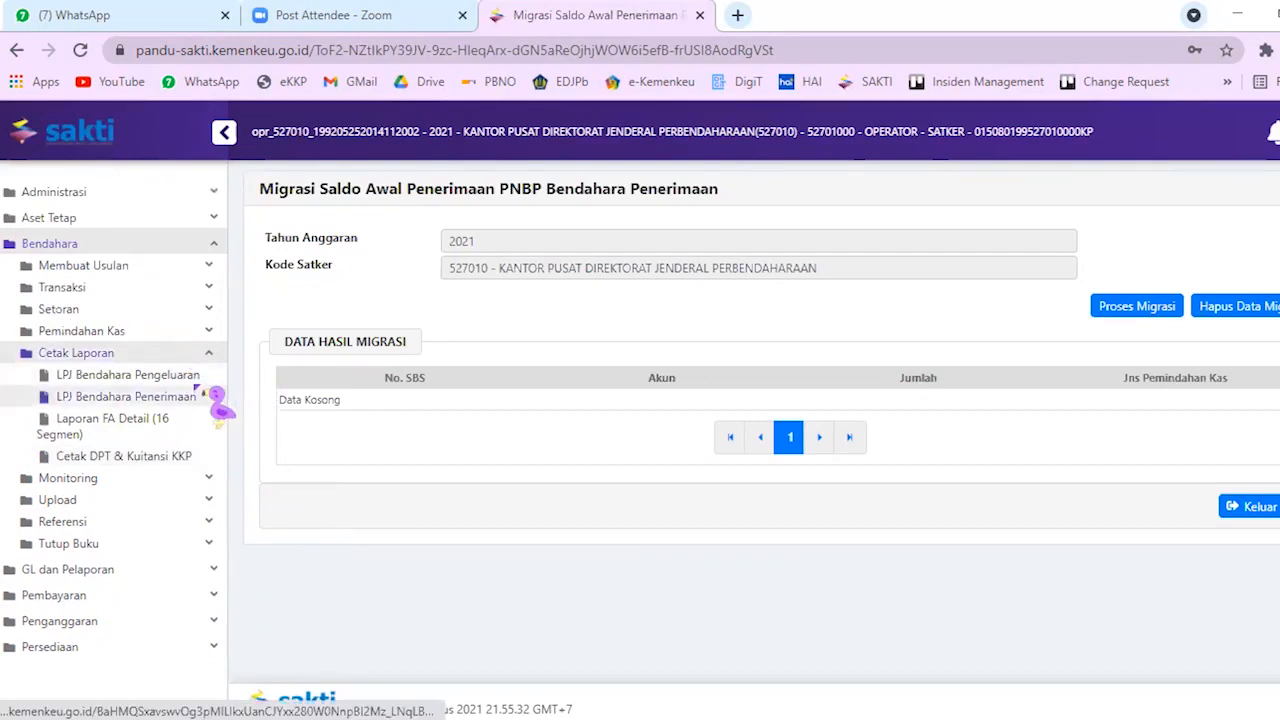
{"action": "left_click", "coordinate": [199, 394]}
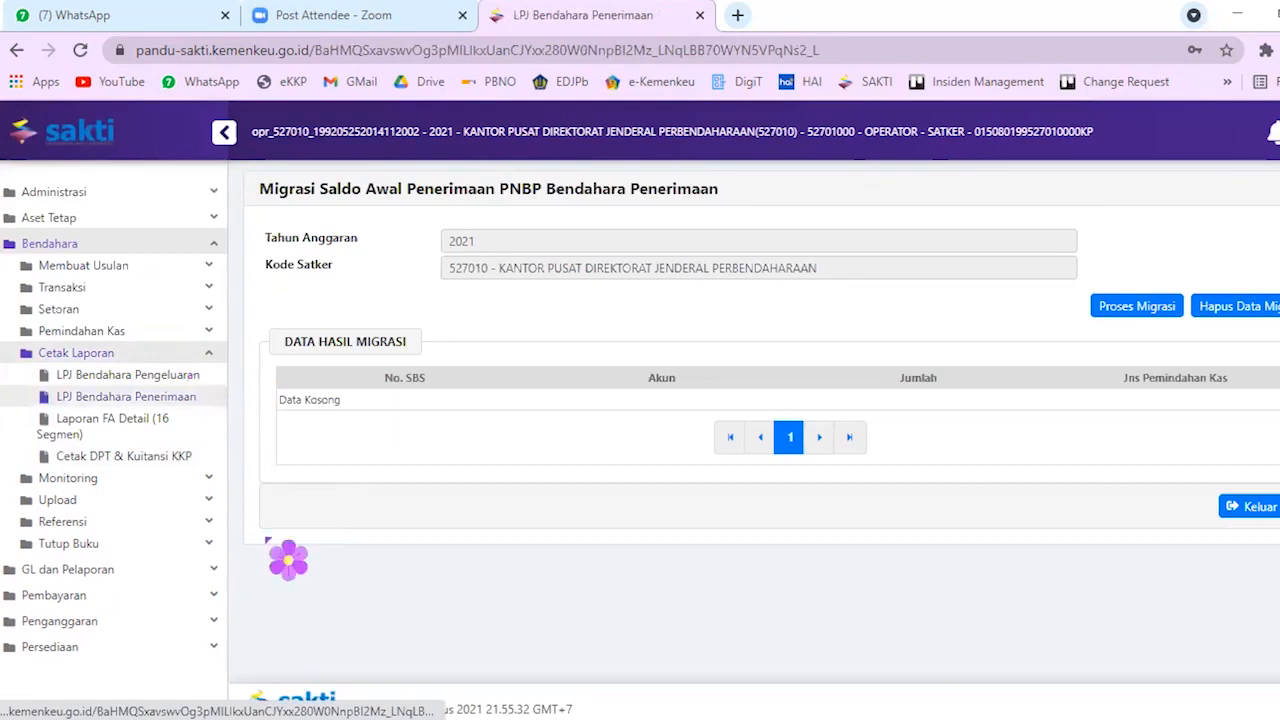
{"action": "key", "text": "alt+Left"}
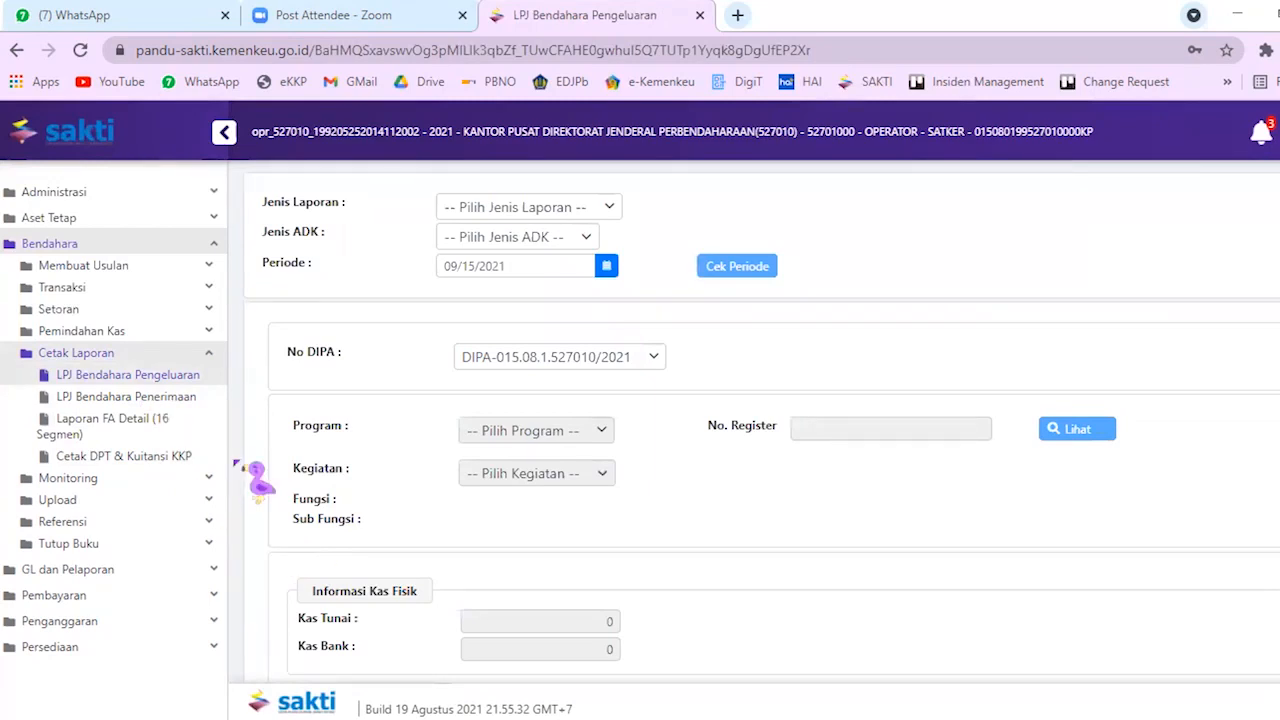
{"action": "left_click", "coordinate": [126, 397]}
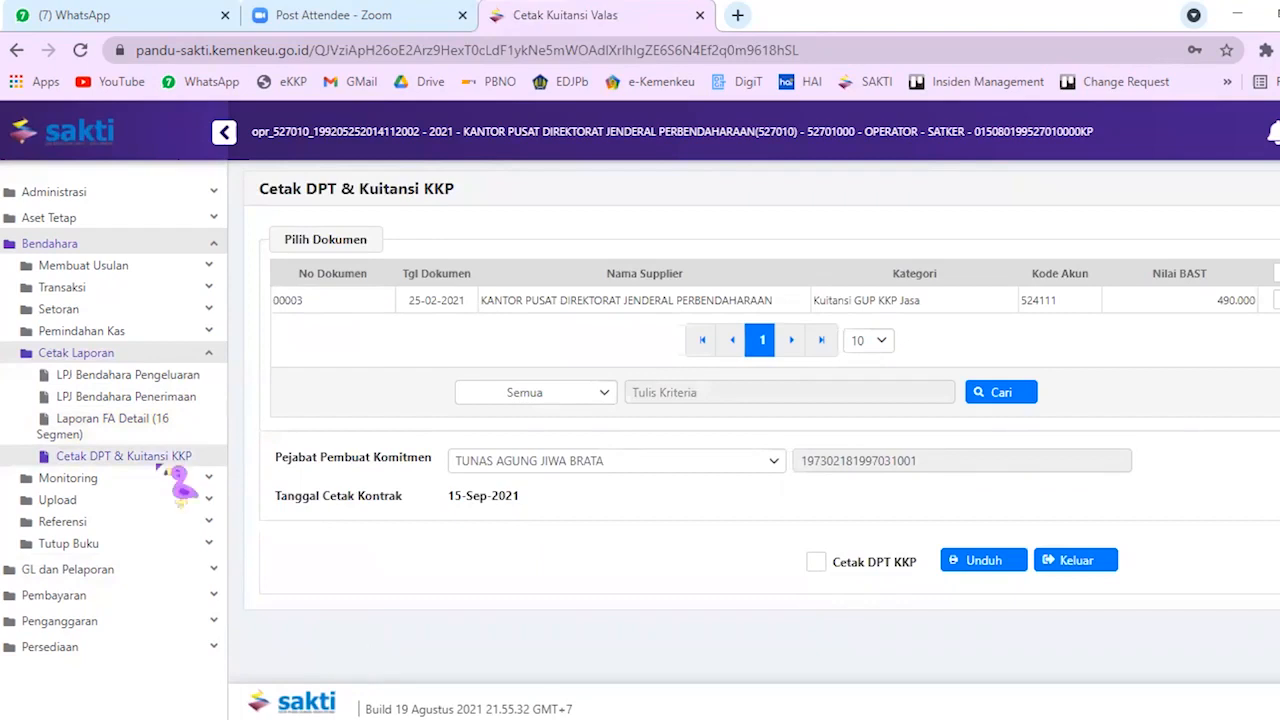
{"action": "left_click", "coordinate": [100, 353]}
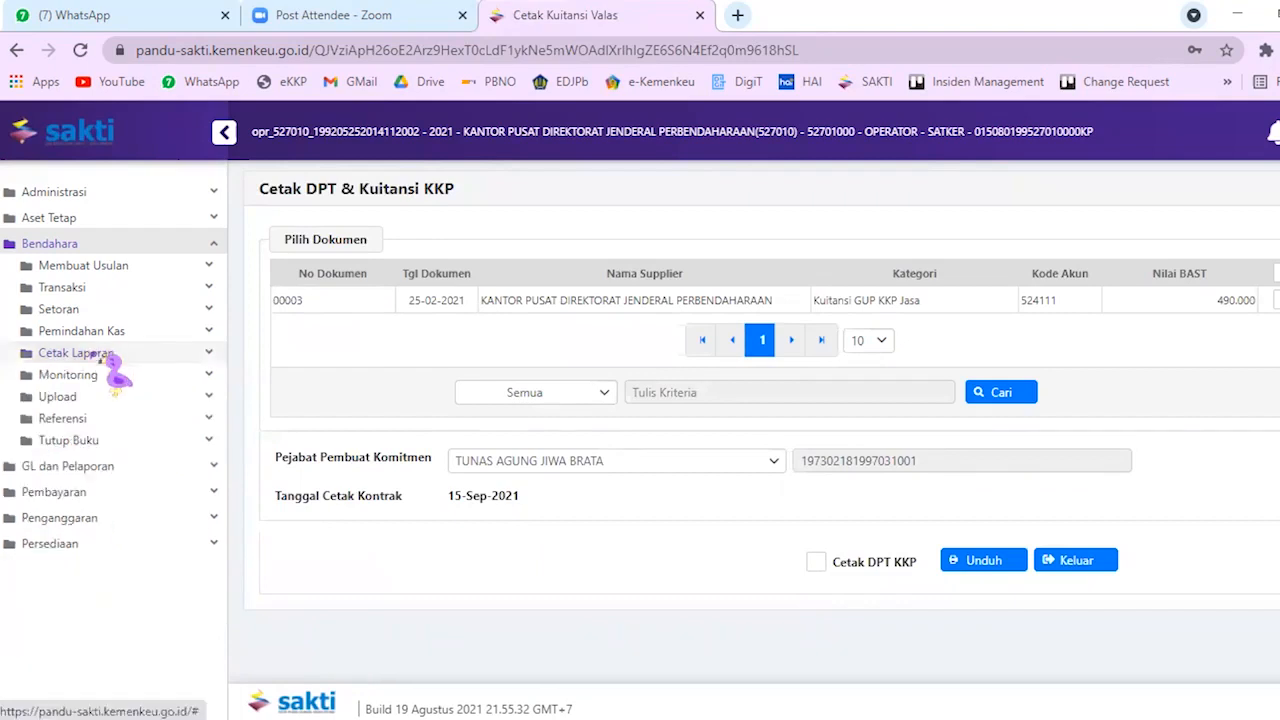
View the Monitoring UP/TUP/UPKP, Monitoring Uang Muka and Monitoring Dana Titipan pages in the Monitoring group
{"action": "left_click", "coordinate": [80, 376]}
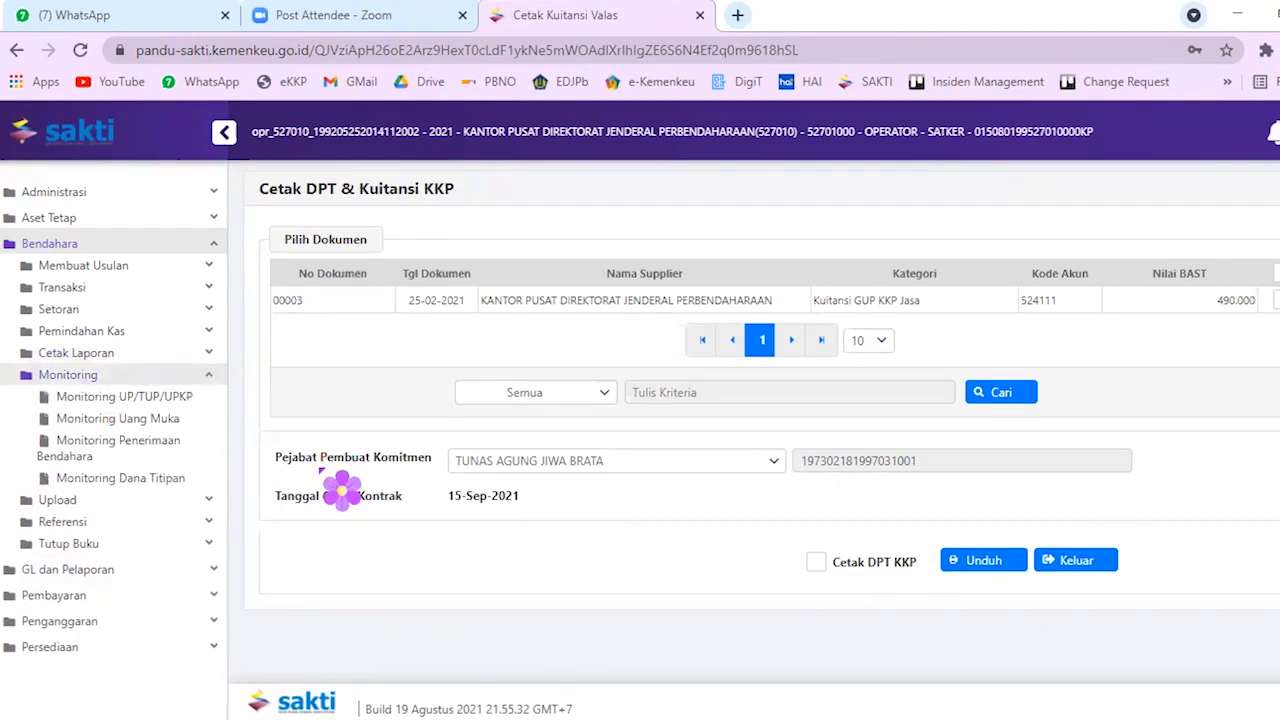
{"action": "left_click", "coordinate": [175, 398]}
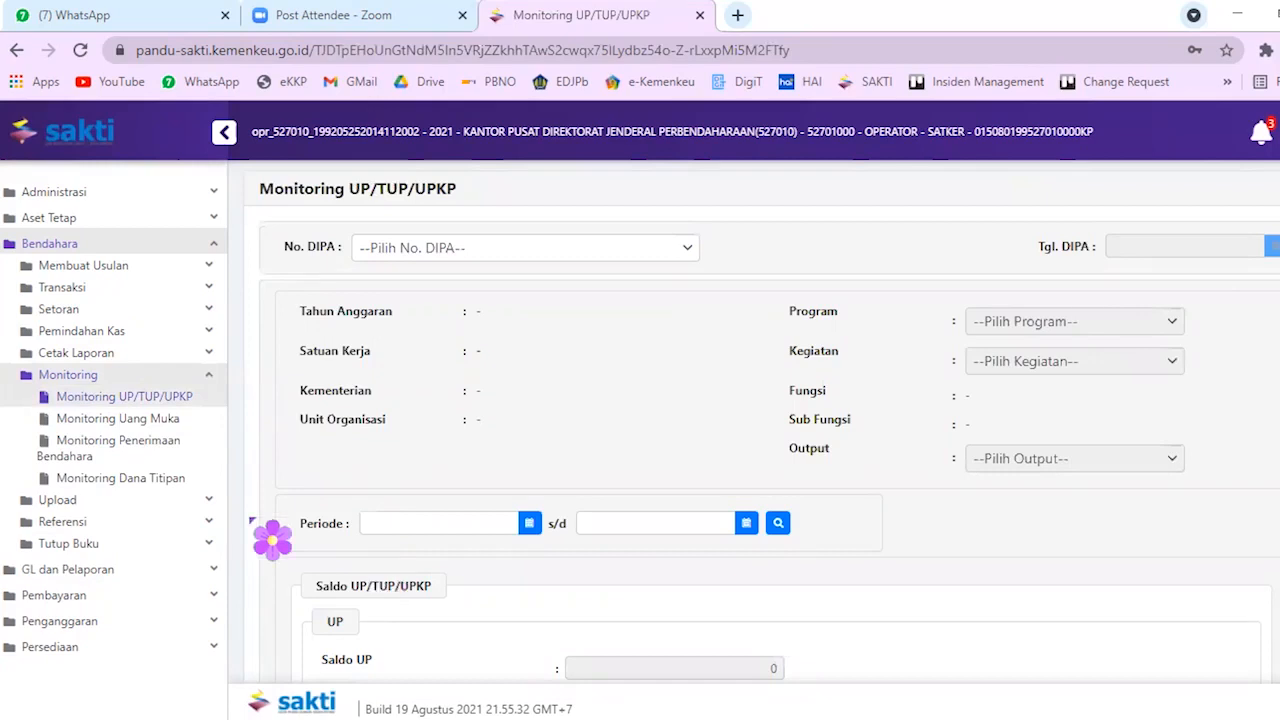
{"action": "left_click", "coordinate": [172, 418]}
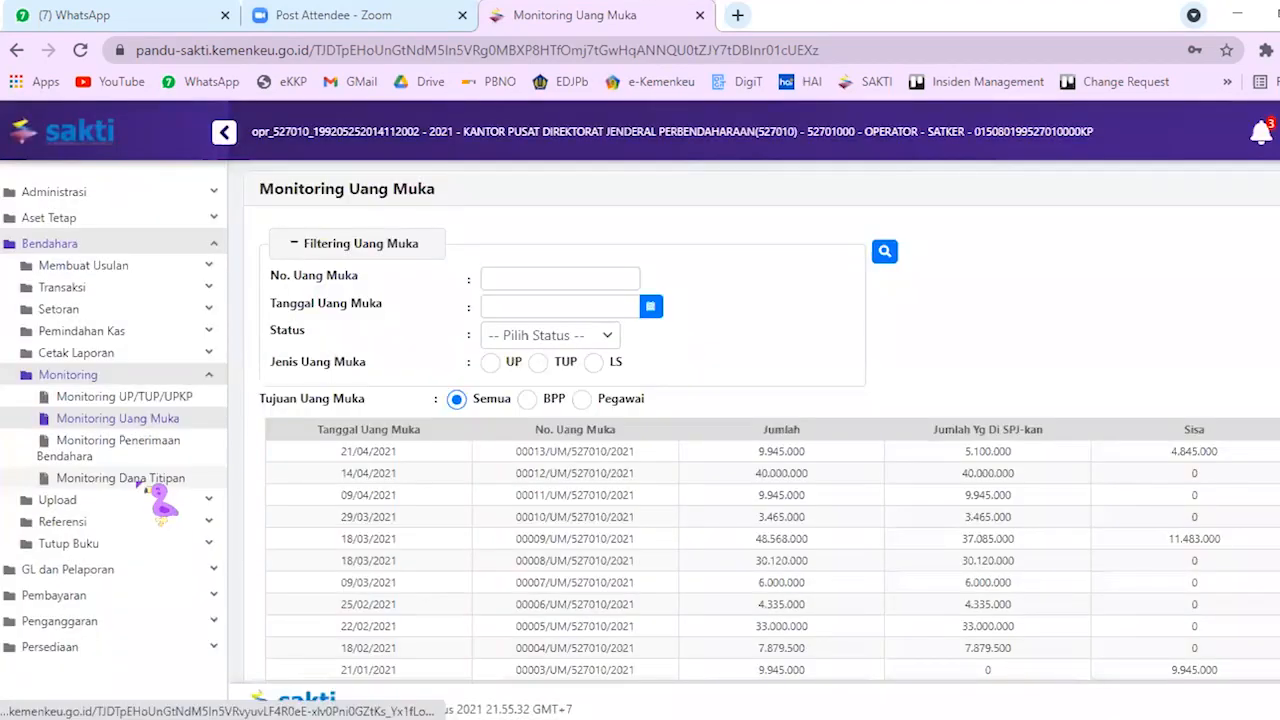
{"action": "left_click", "coordinate": [140, 480]}
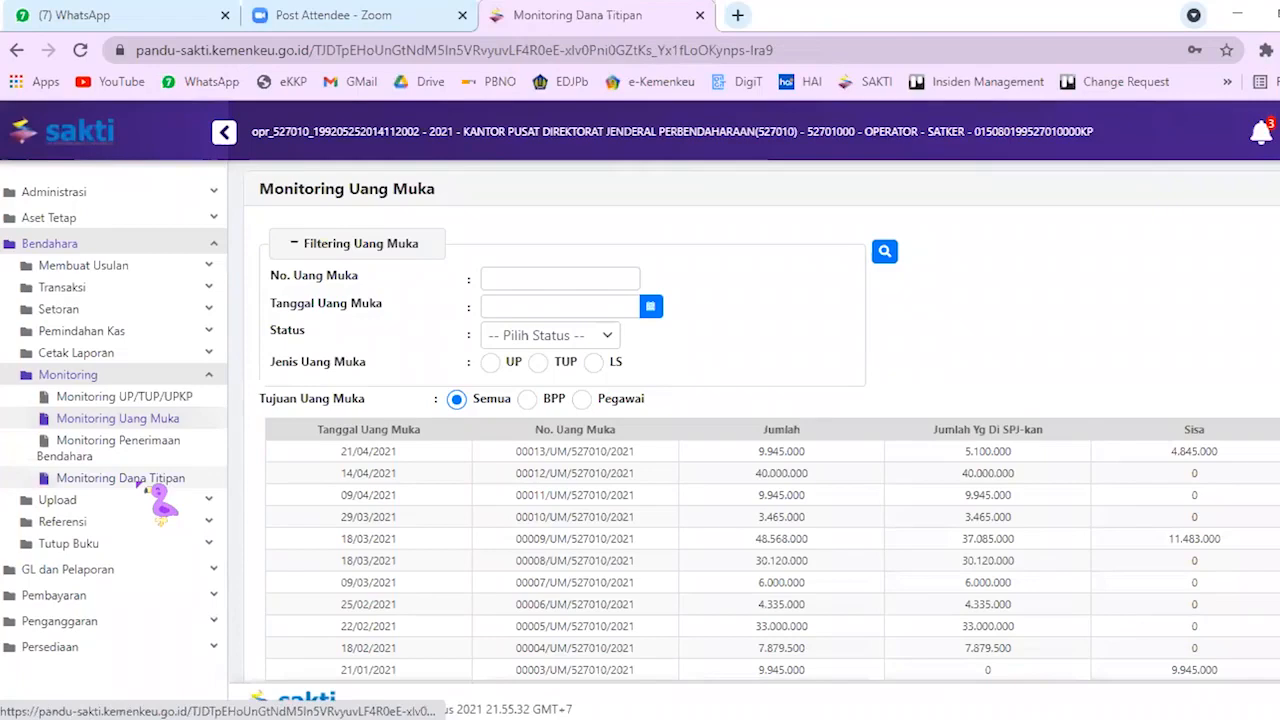
{"action": "scroll", "coordinate": [63, 450], "scroll_direction": "down", "scroll_amount": 1}
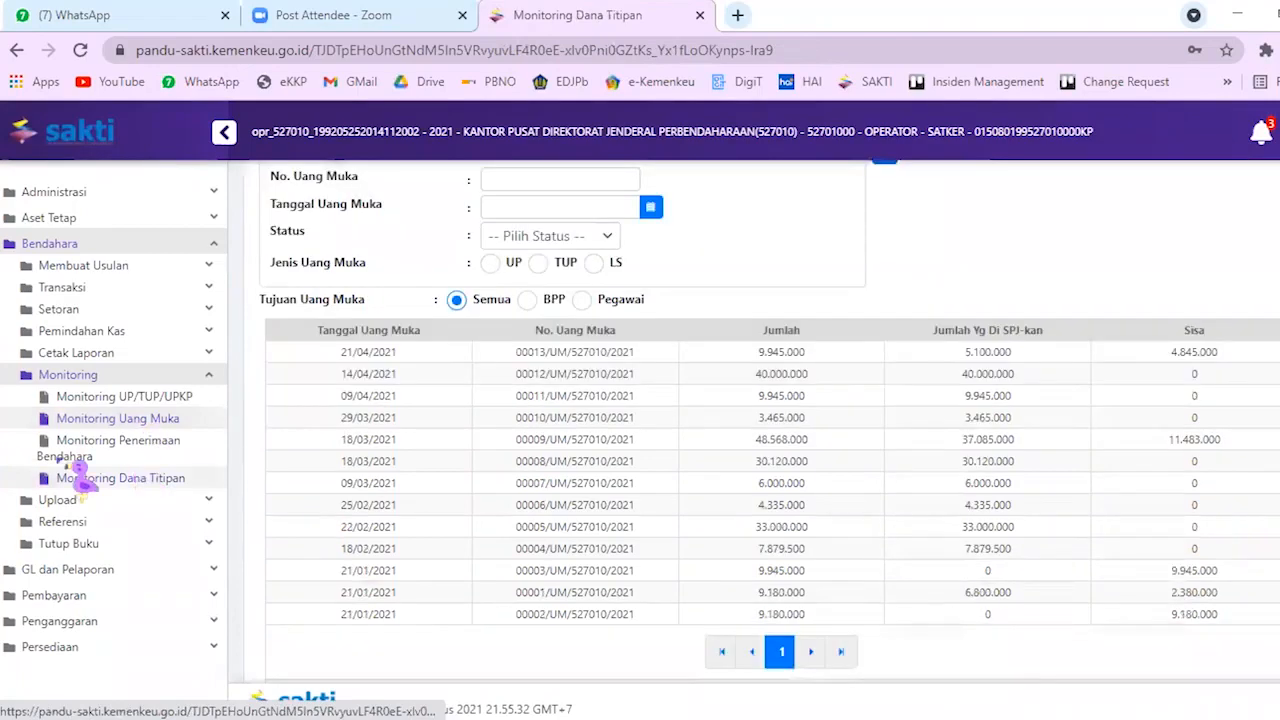
View the Upload Data Penerimaan dan Pengembalian Belanja page in the Upload group, and expand the Referensi group
{"action": "left_click", "coordinate": [60, 502]}
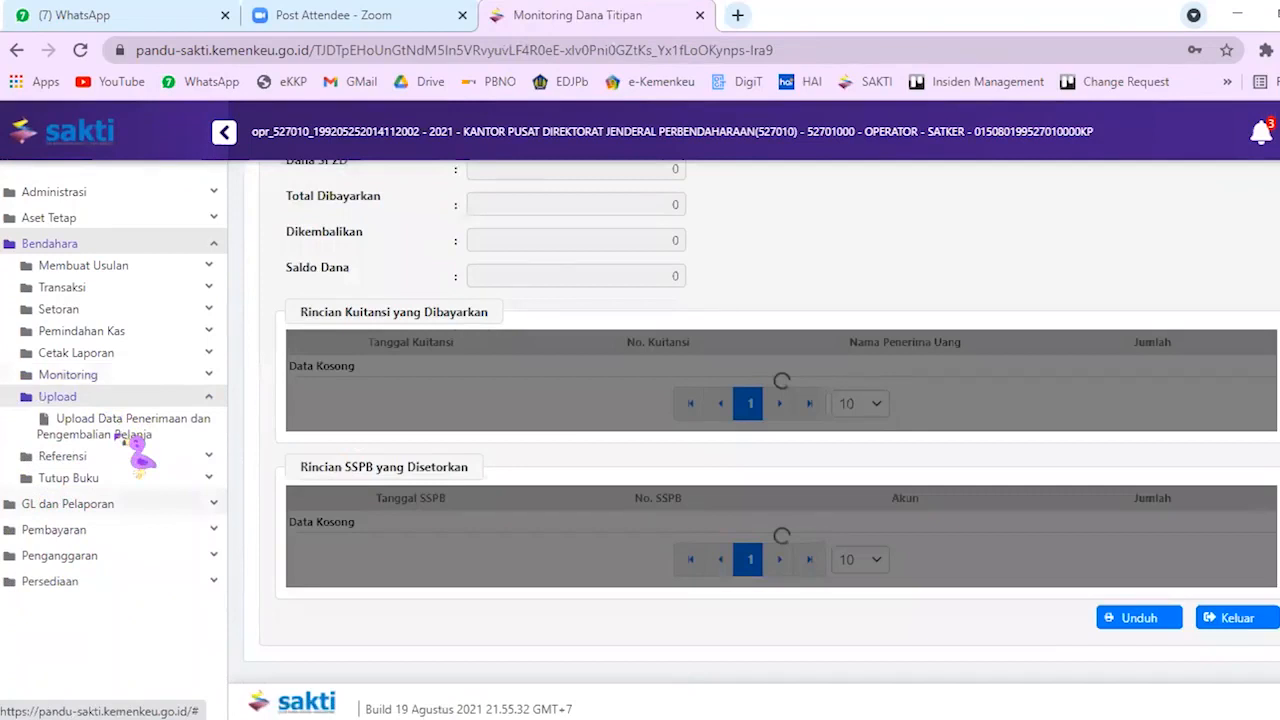
{"action": "left_click", "coordinate": [197, 497]}
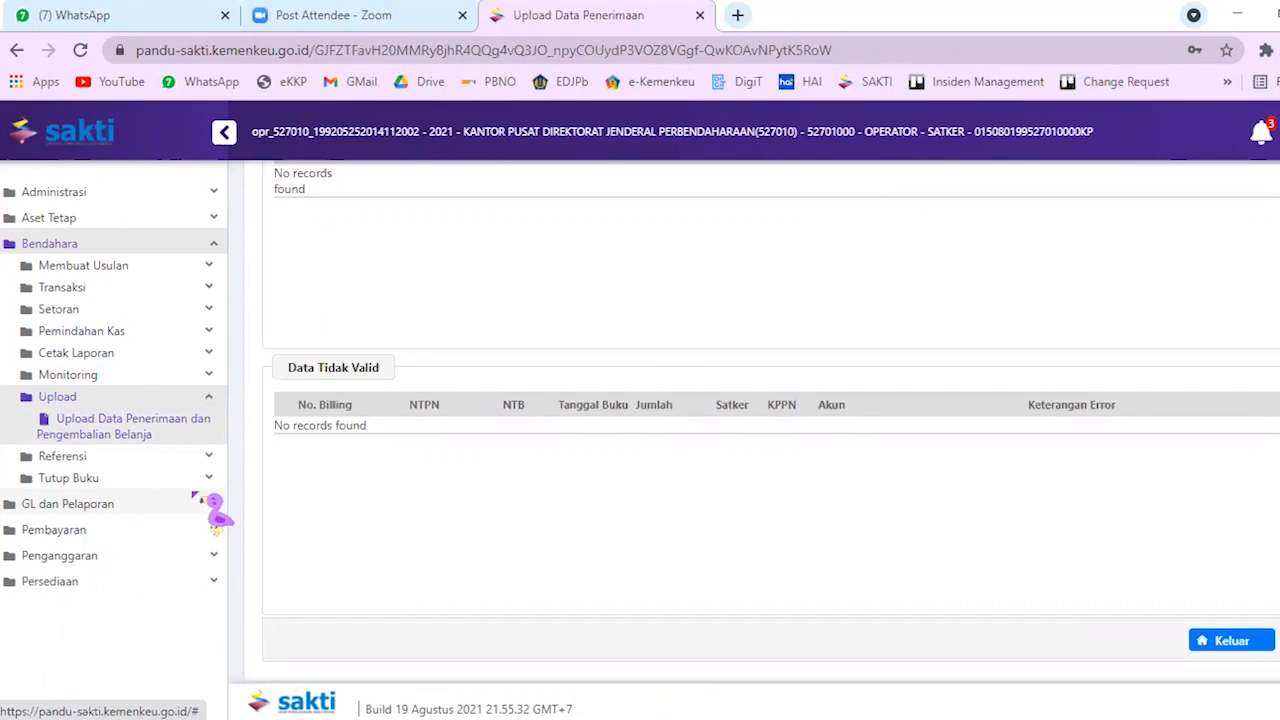
{"action": "left_click", "coordinate": [158, 425]}
{"action": "left_click", "coordinate": [158, 425]}
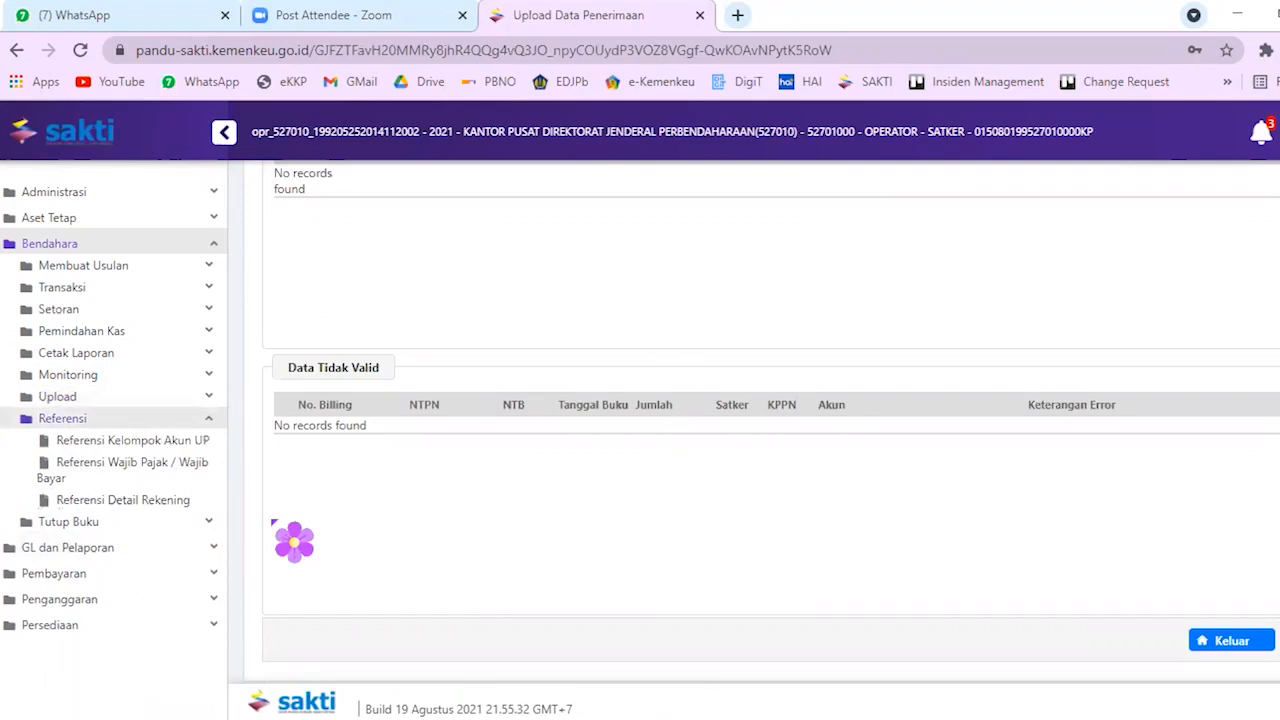
View the Referensi Kelompok Akun UP, Wajib Pajak / Wajib Bayar and Detail Rekening pages, and expand the Tutup Buku group
{"action": "left_click", "coordinate": [130, 441]}
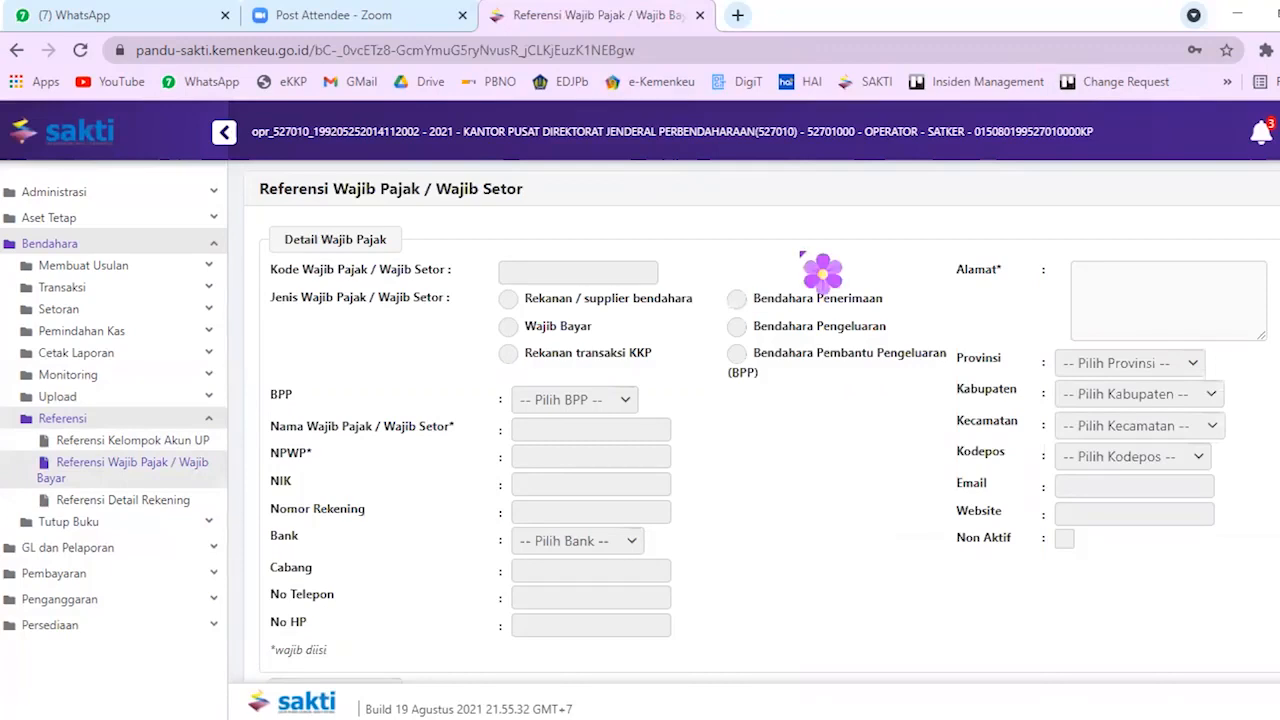
{"action": "left_click", "coordinate": [157, 503]}
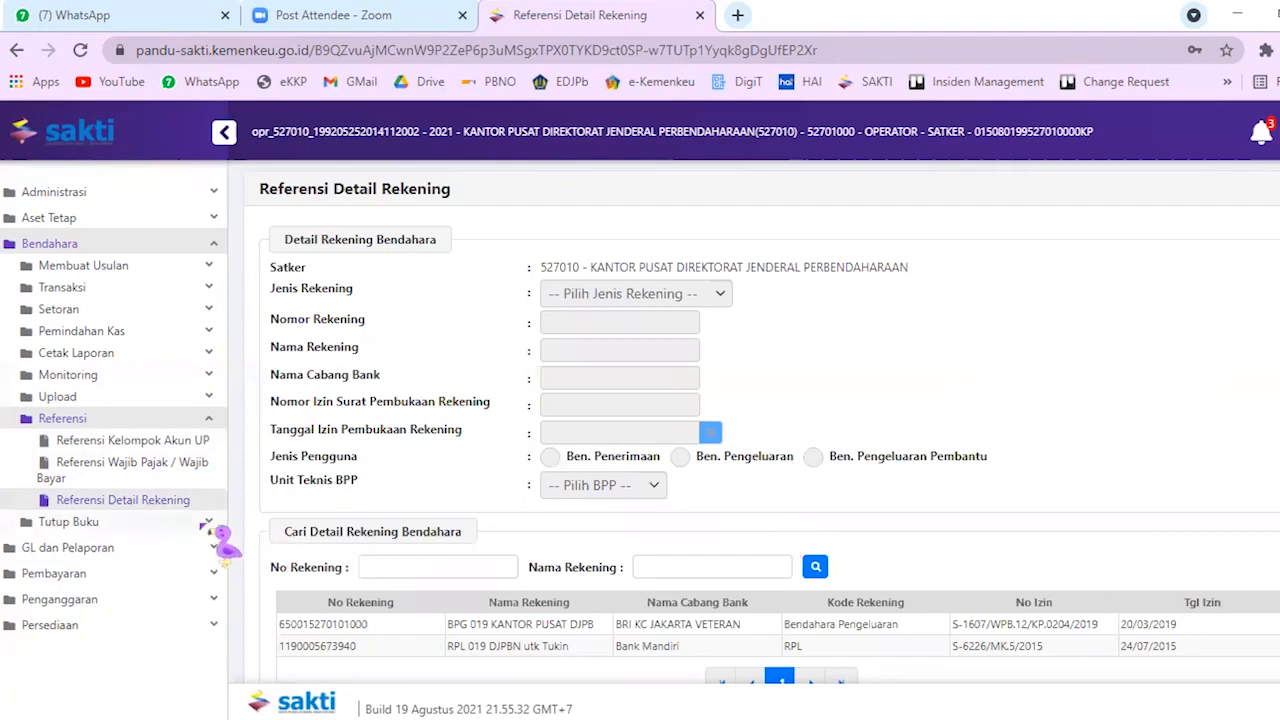
{"action": "left_click", "coordinate": [69, 522]}
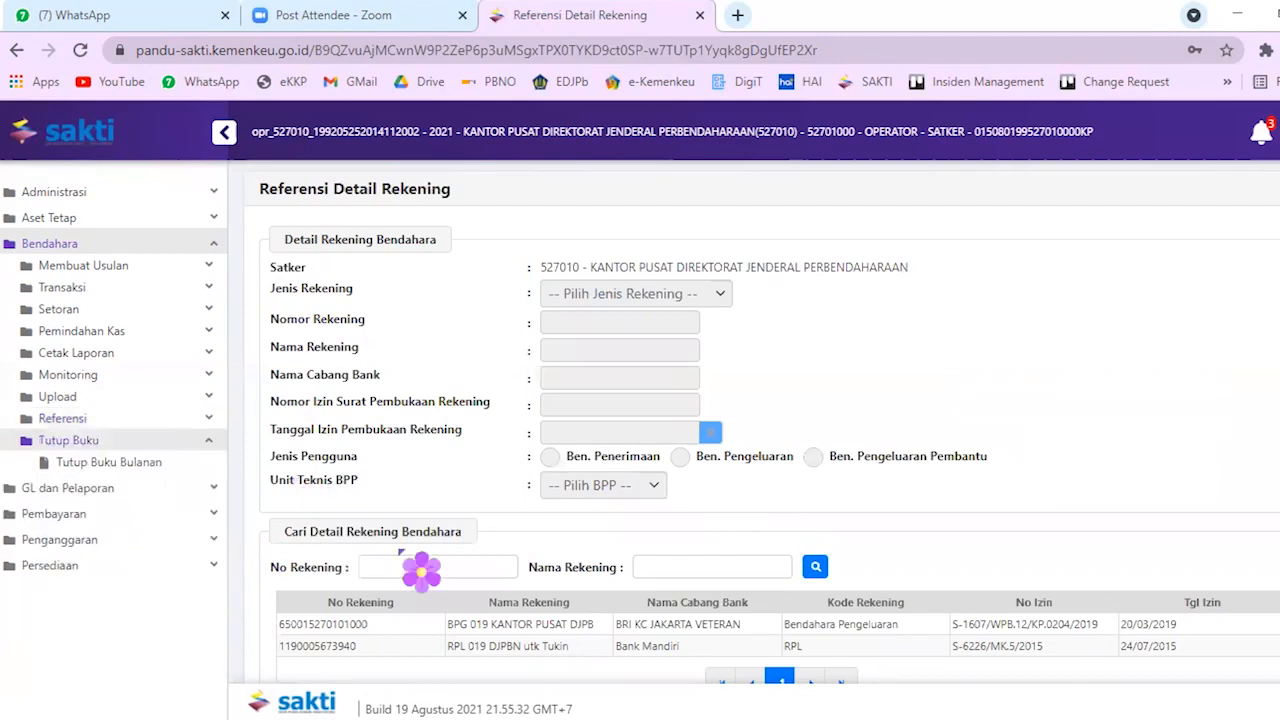